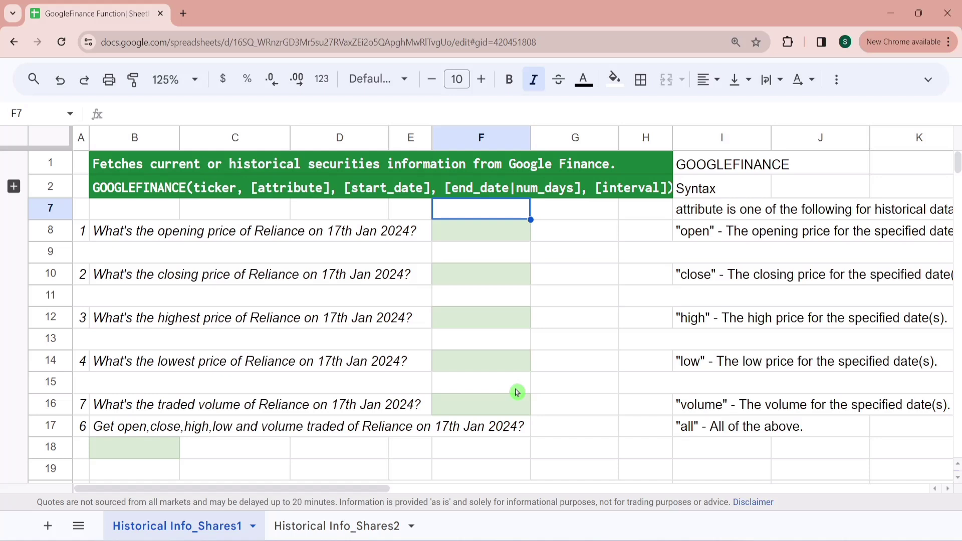
text(=)
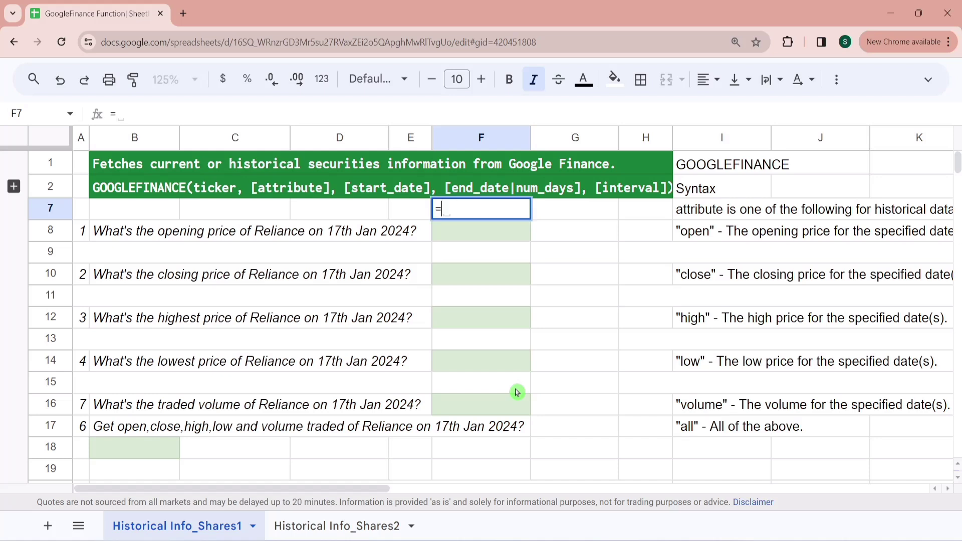
text(Goo)
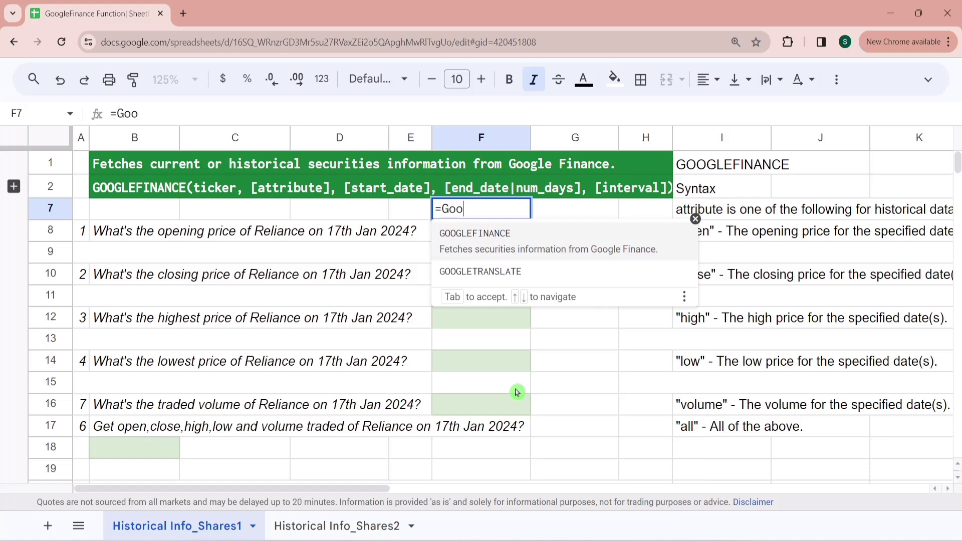
click(518, 243)
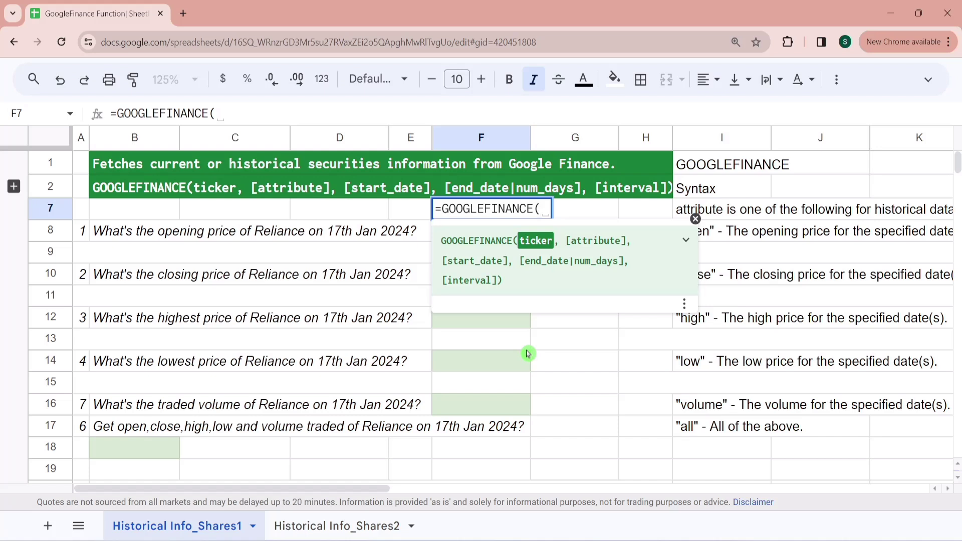
text("NSE)
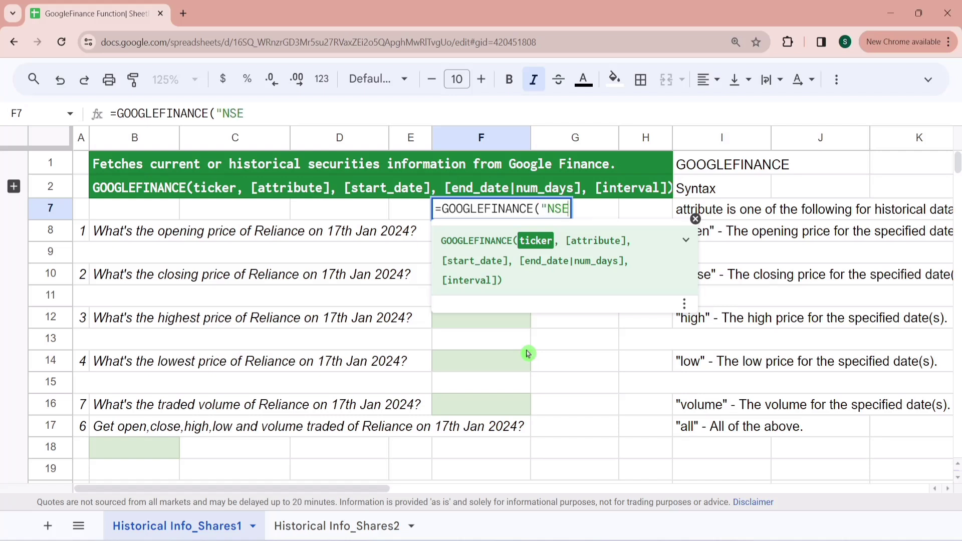
text(:Reliance)
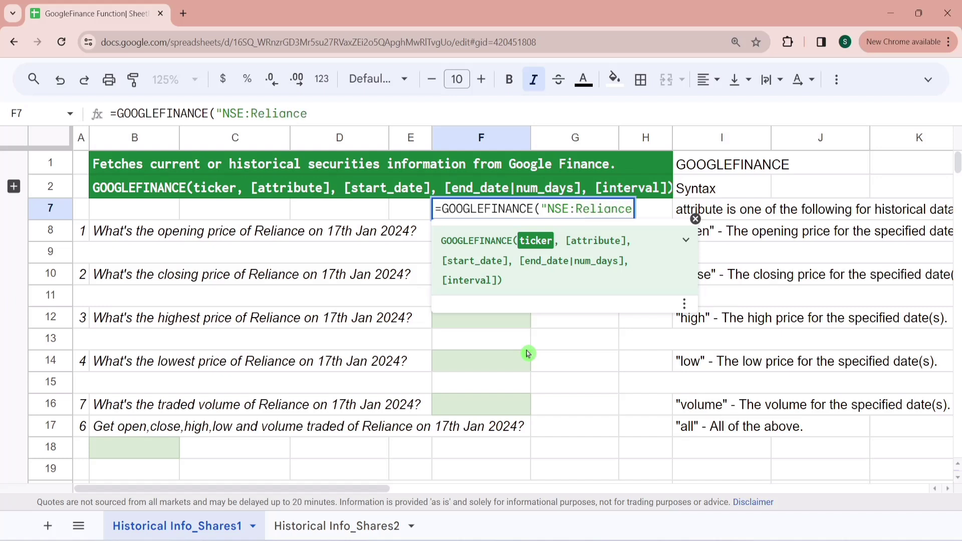
text(",)
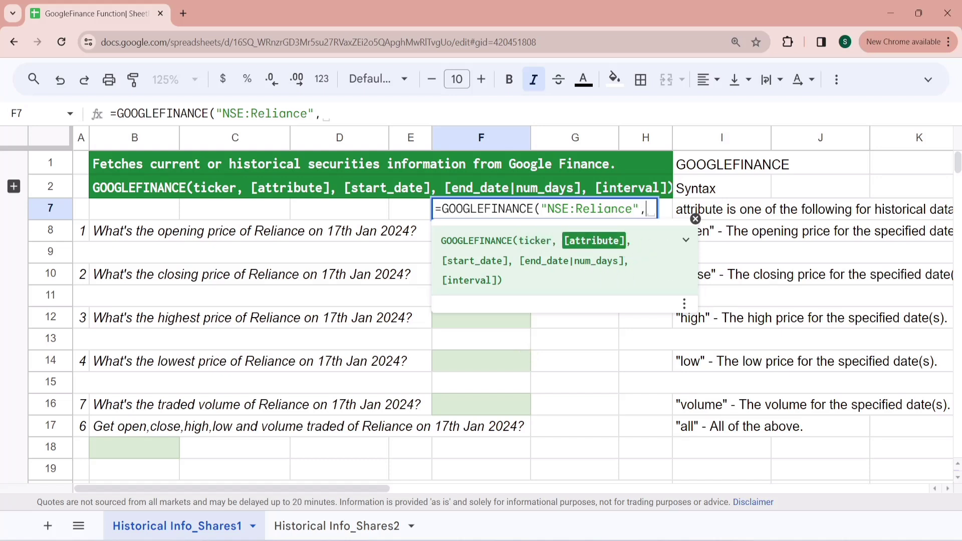
click(696, 219)
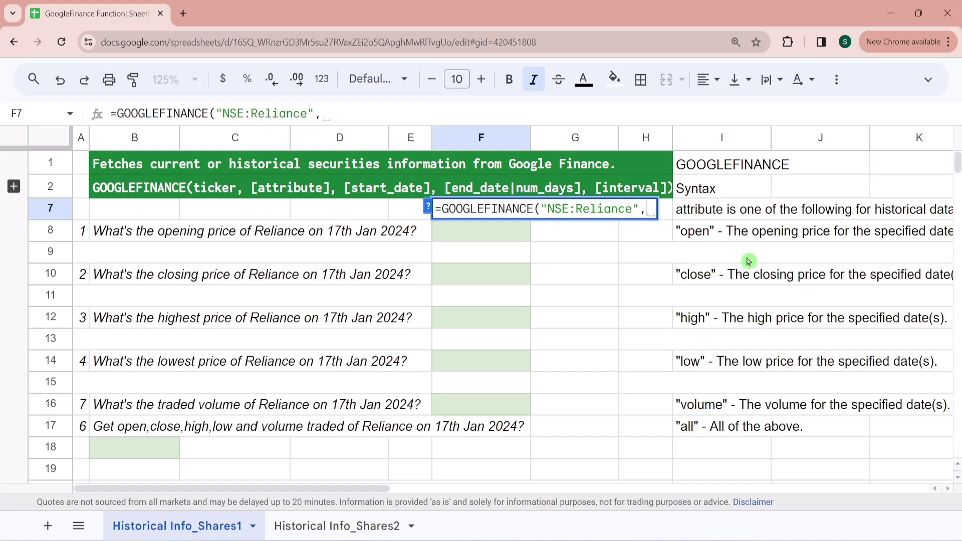
text(")
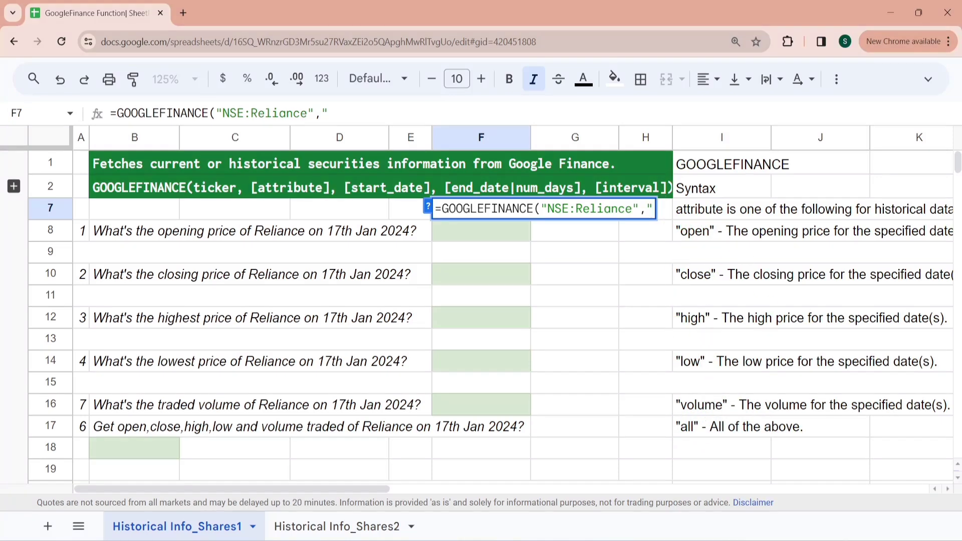
text(open")
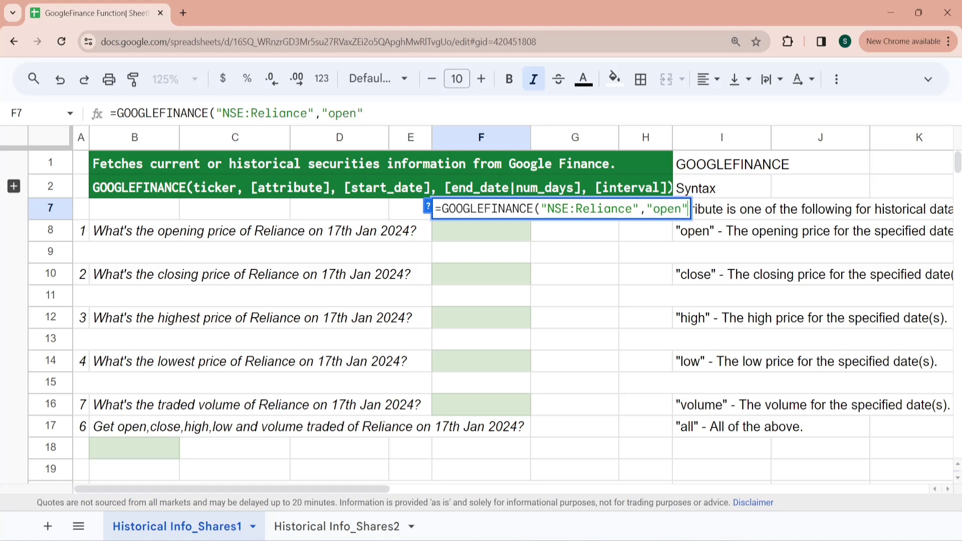
text(,)
click(428, 206)
click(687, 241)
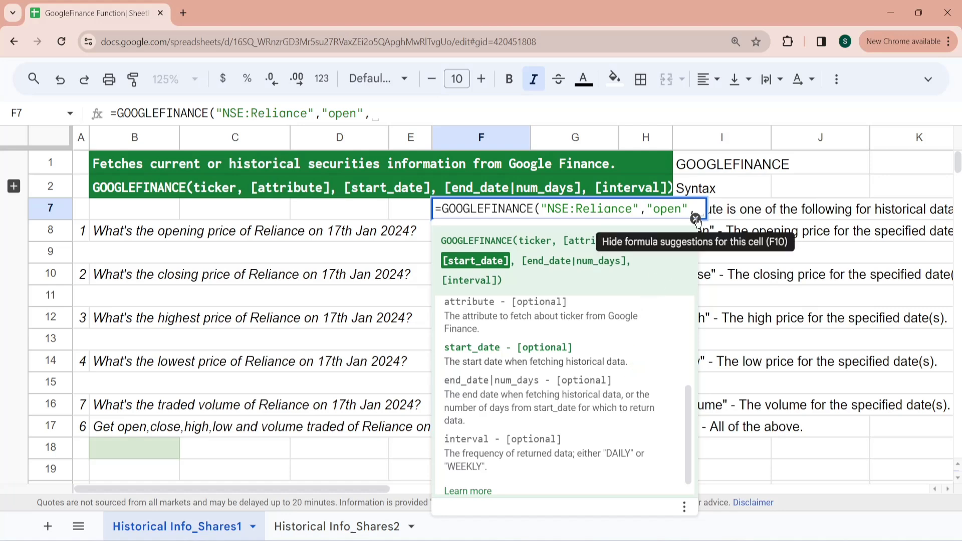
click(697, 219)
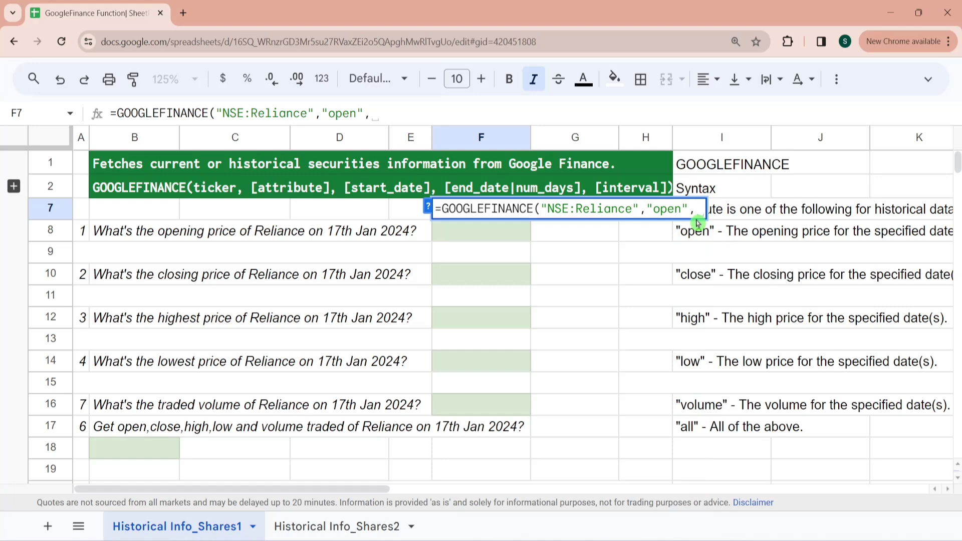
click(428, 208)
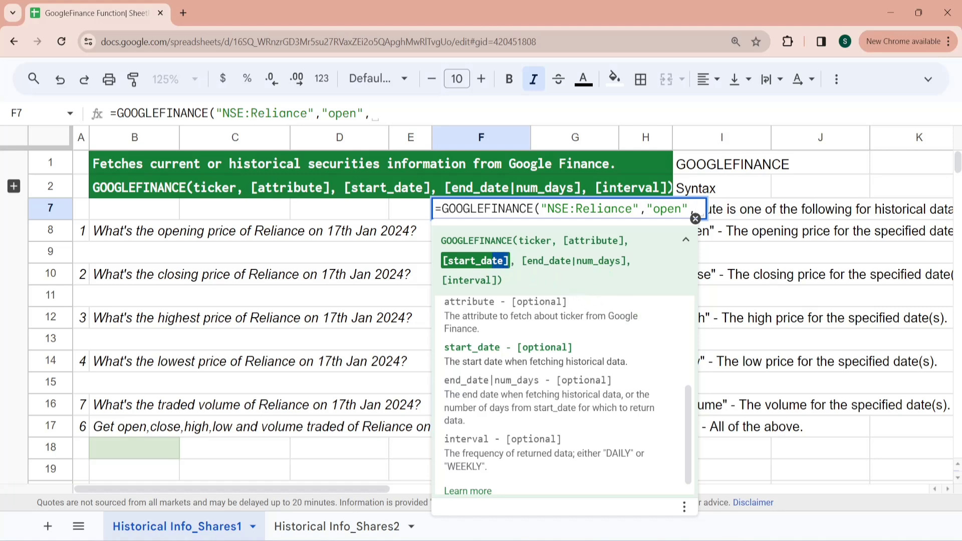
key(F1)
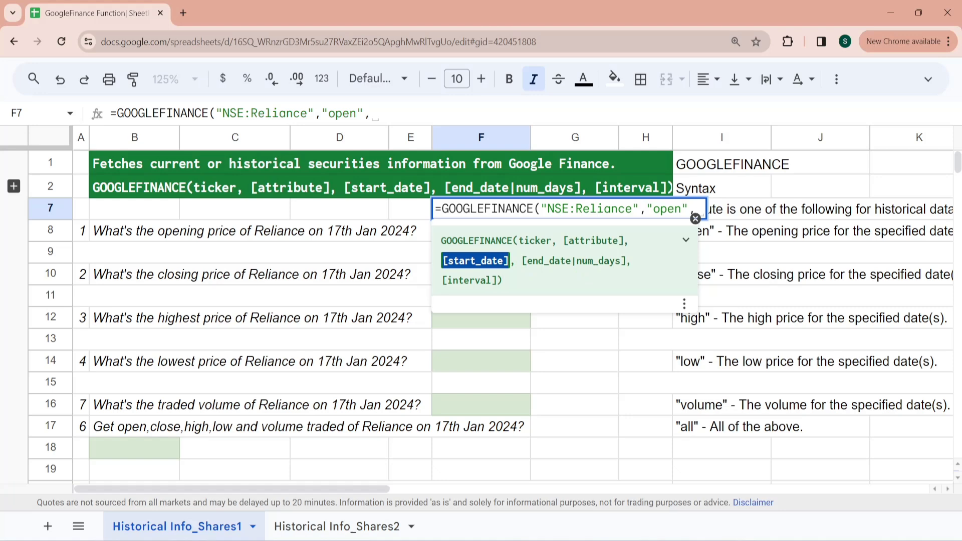
click(686, 240)
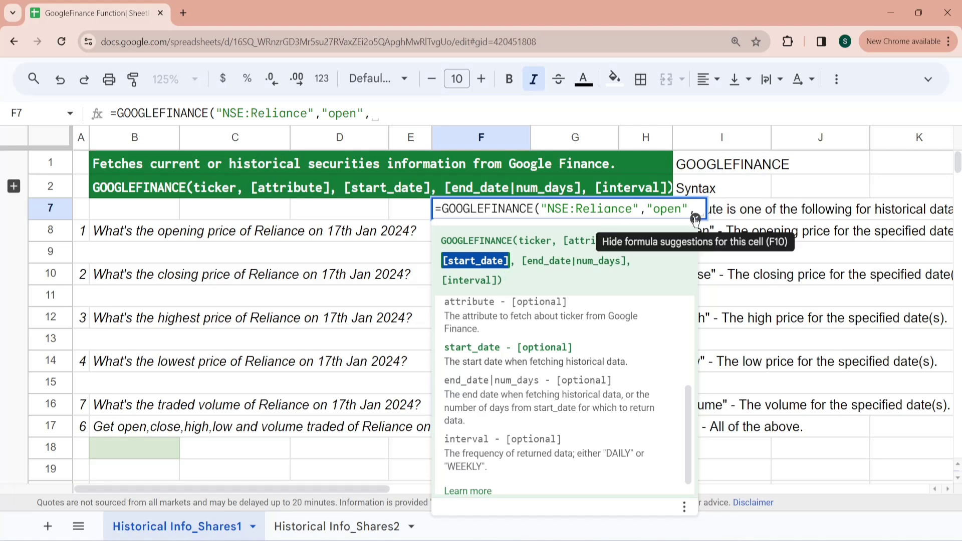
click(695, 219)
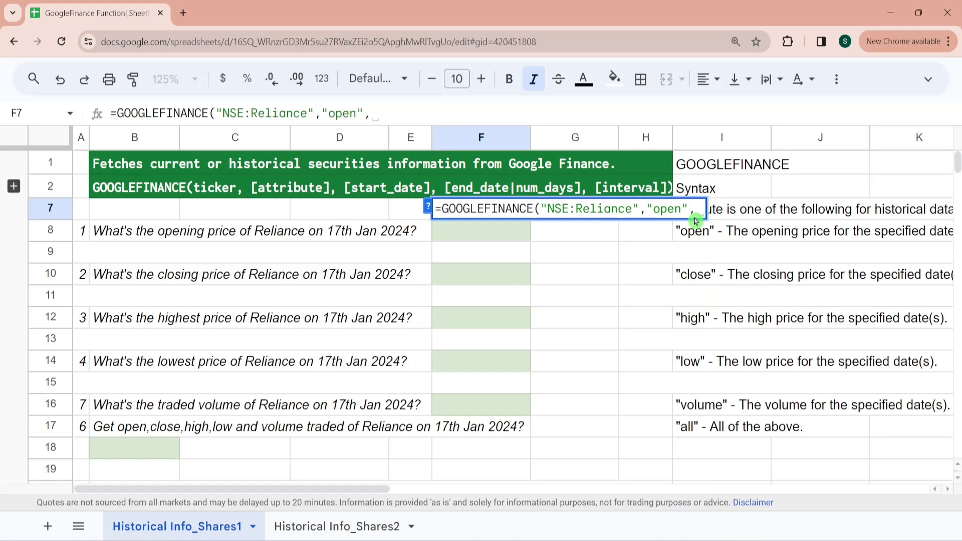
key(Escape)
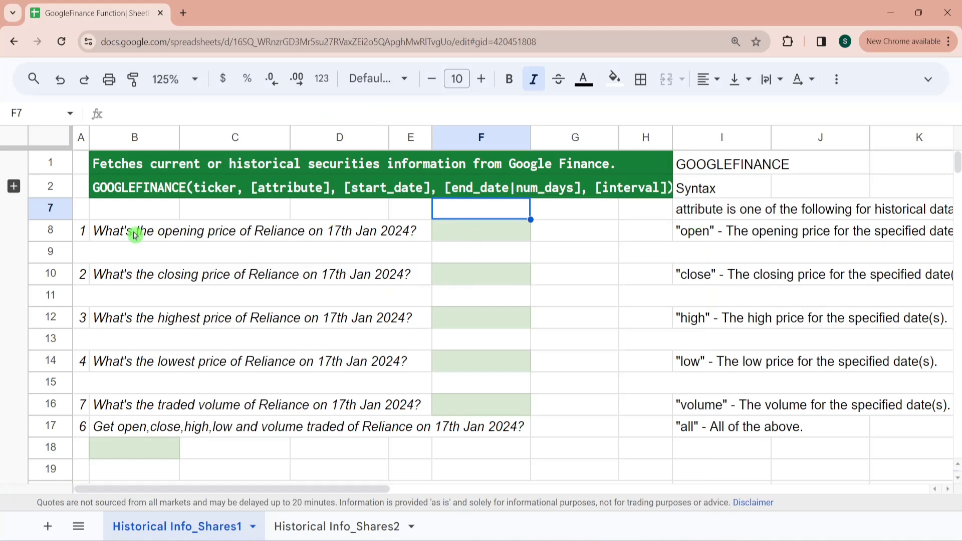
Step: Enter the formula =GOOGLEFINANCE("NSE:Reliance","open","01/17/2024") in cell F8 to fetch Reliance's opening price
key(Down)
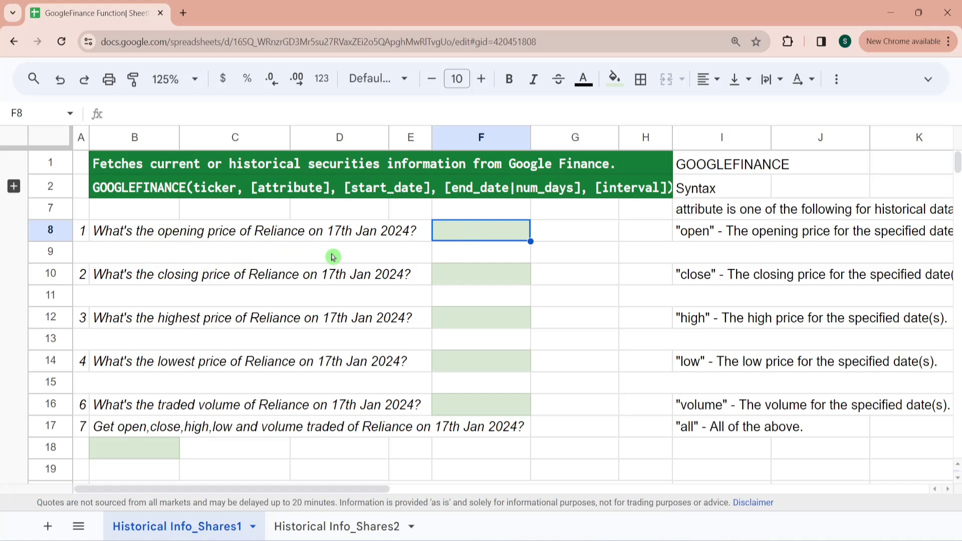
text(=Goo)
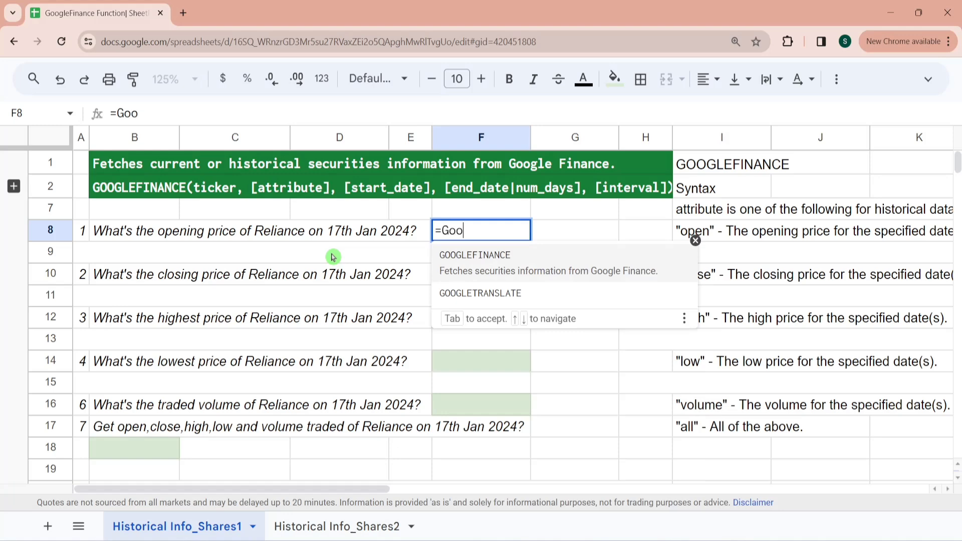
click(503, 260)
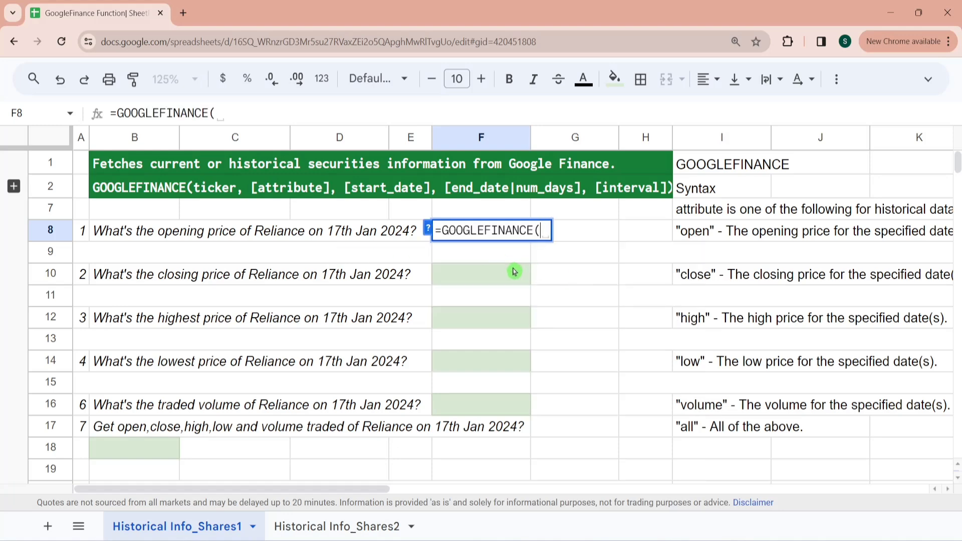
click(429, 230)
text(")
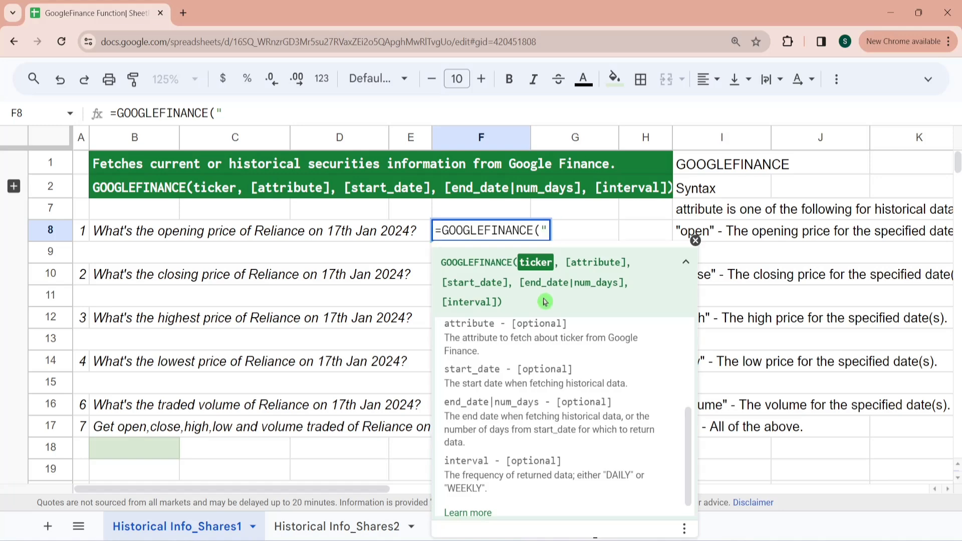
text(NSE:)
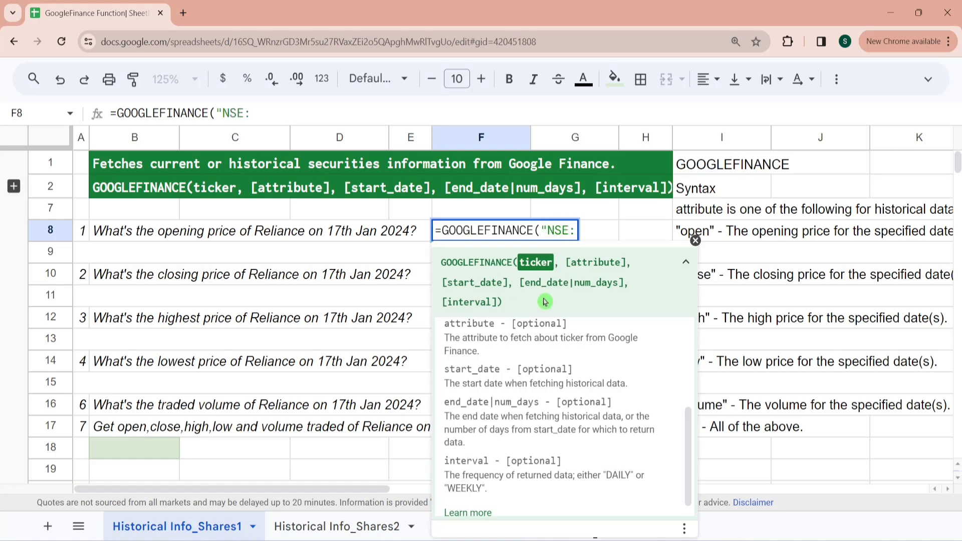
text(Reliance)
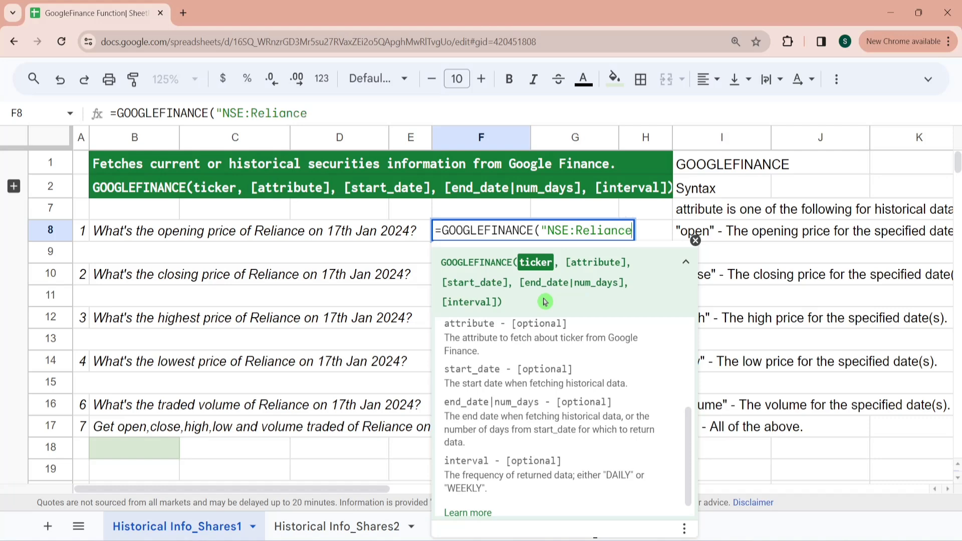
text(", )
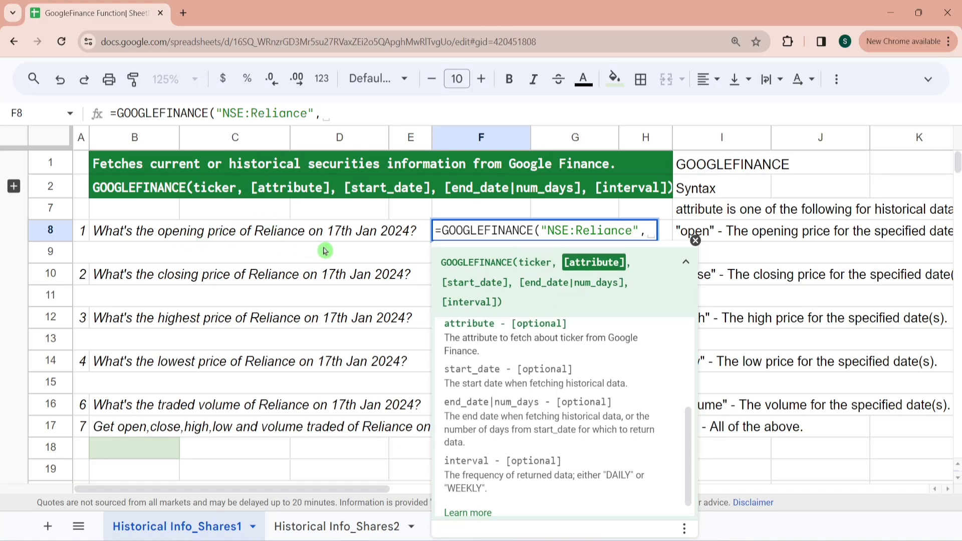
text("open)
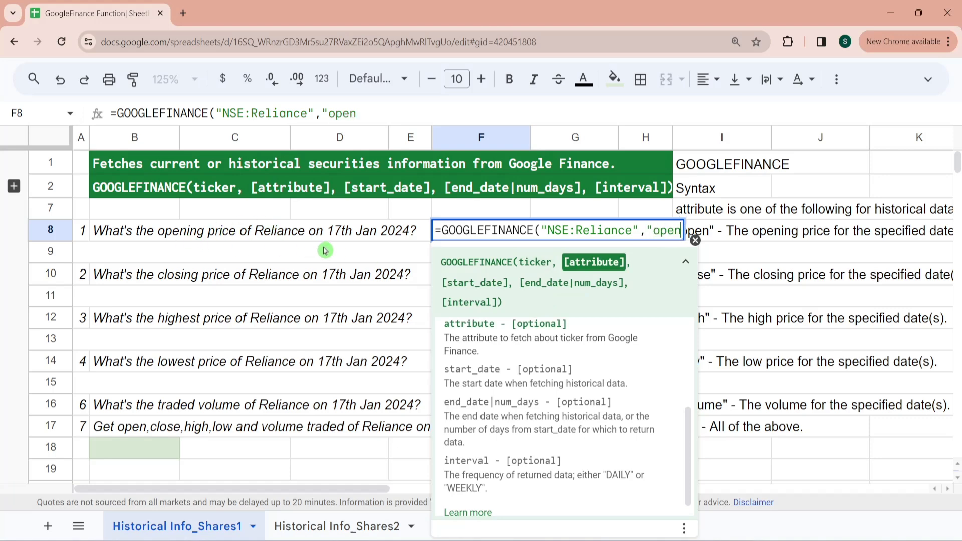
text(",")
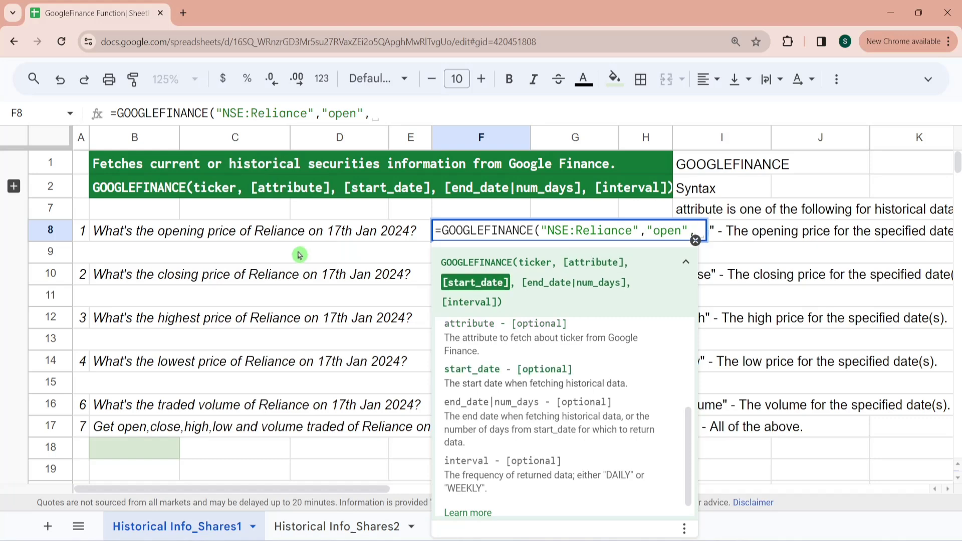
text(01)
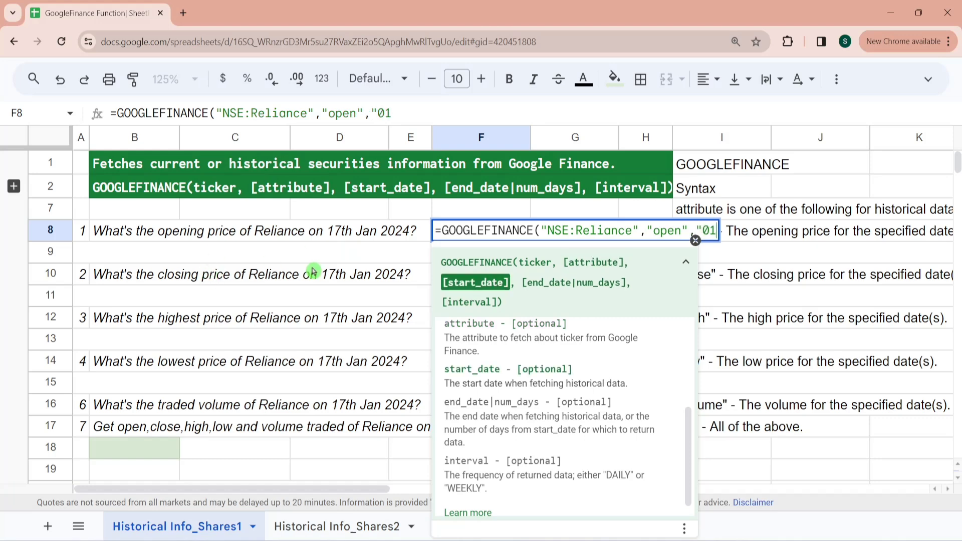
text(/17/2024")
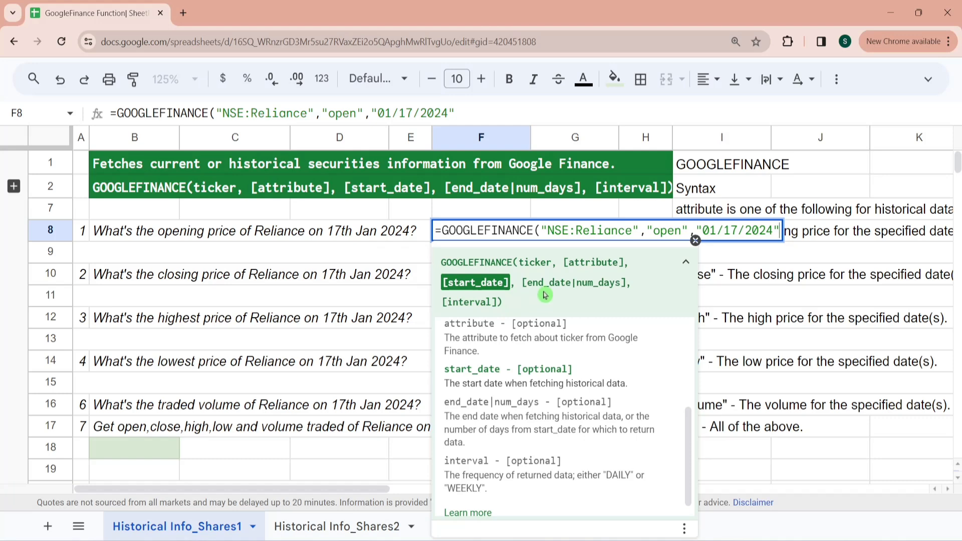
drag(546, 295, 525, 295)
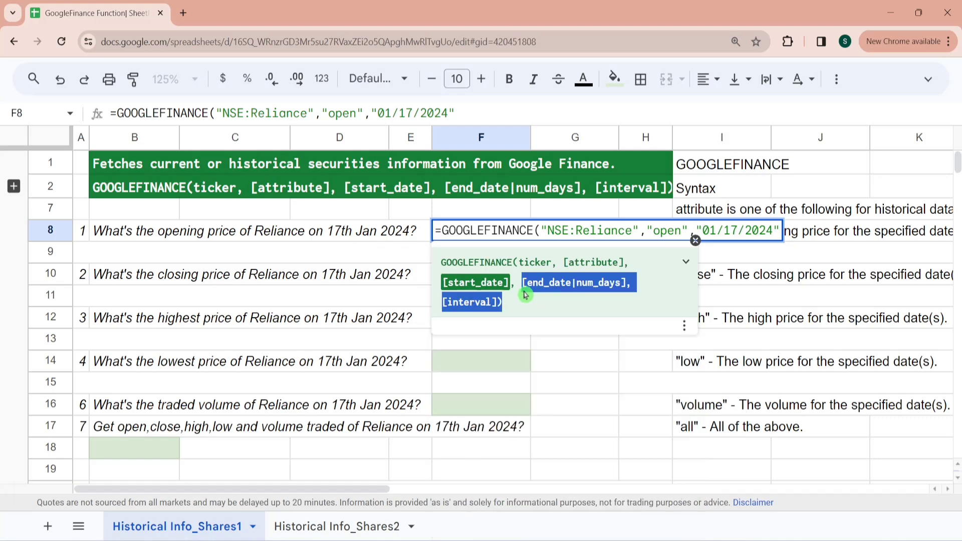
click(556, 297)
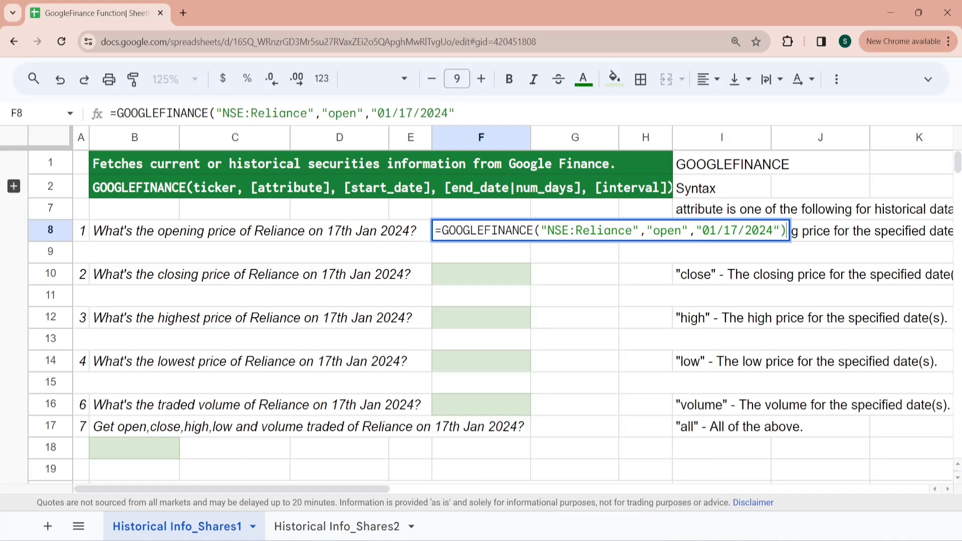
key(Return)
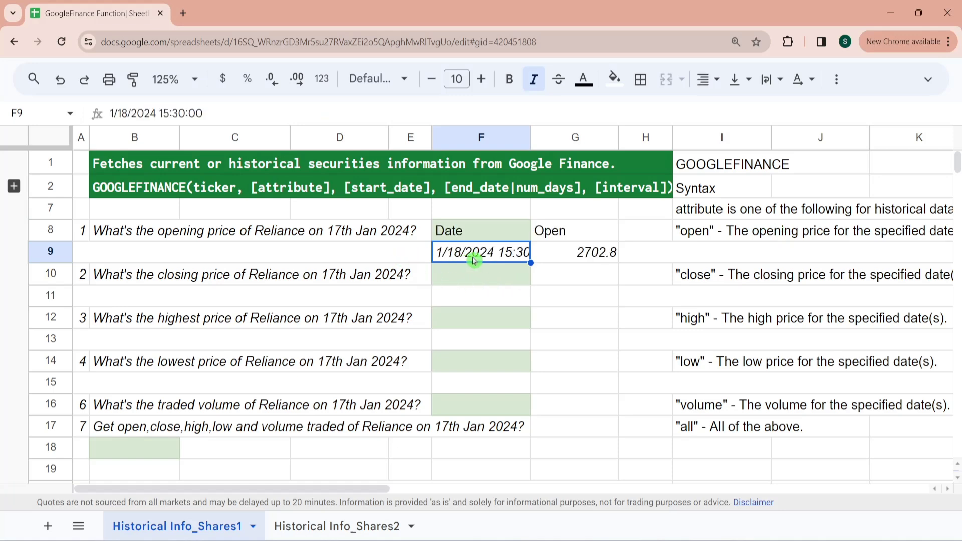
Step: Examine the start date argument in the F8 formula and the date returned in cell F9, leaving the formula as it is
double_click(494, 233)
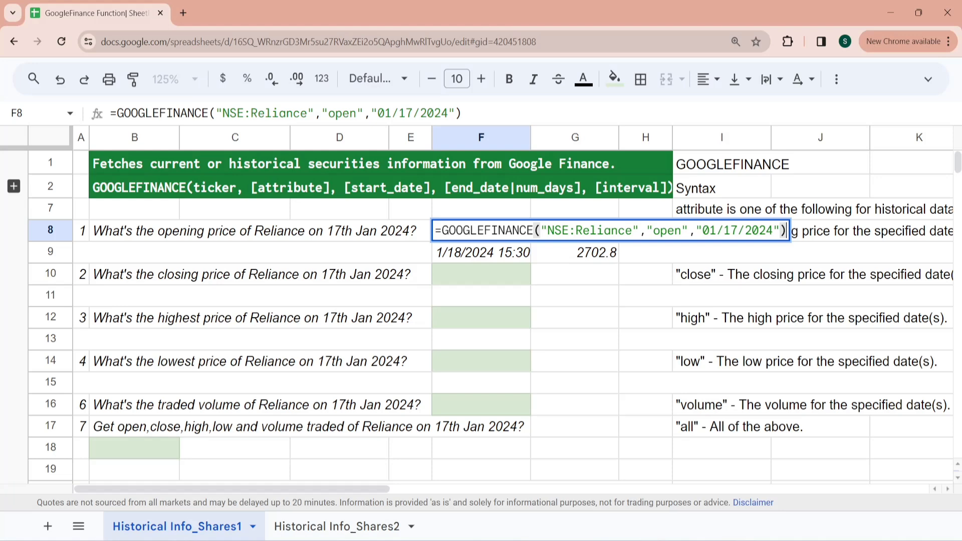
key(Left)
key(Left)
key(shift+Left)
key(shift+Left)
key(shift+Left)
key(shift+Left)
key(shift+Left)
key(shift+Left)
key(shift+Left)
key(shift+Left)
key(shift+Left)
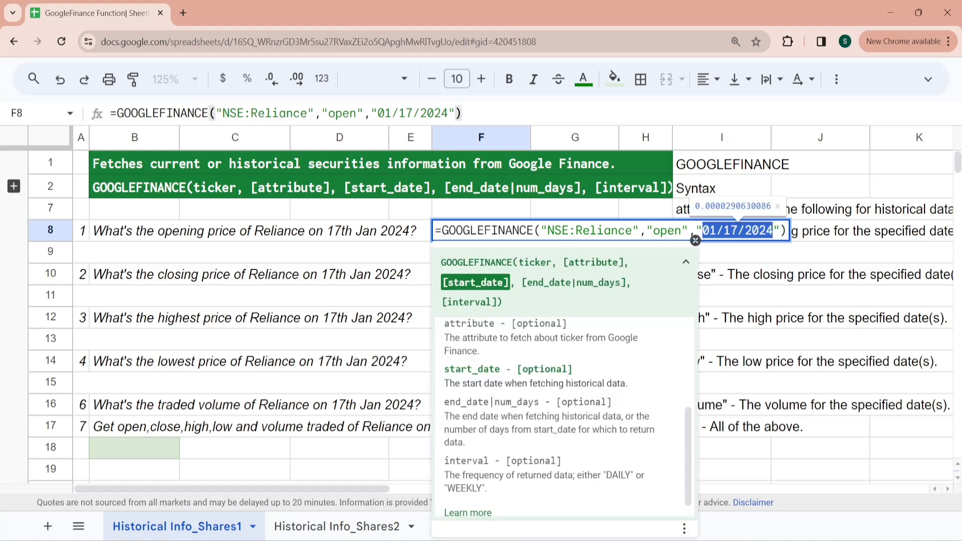
key(Right)
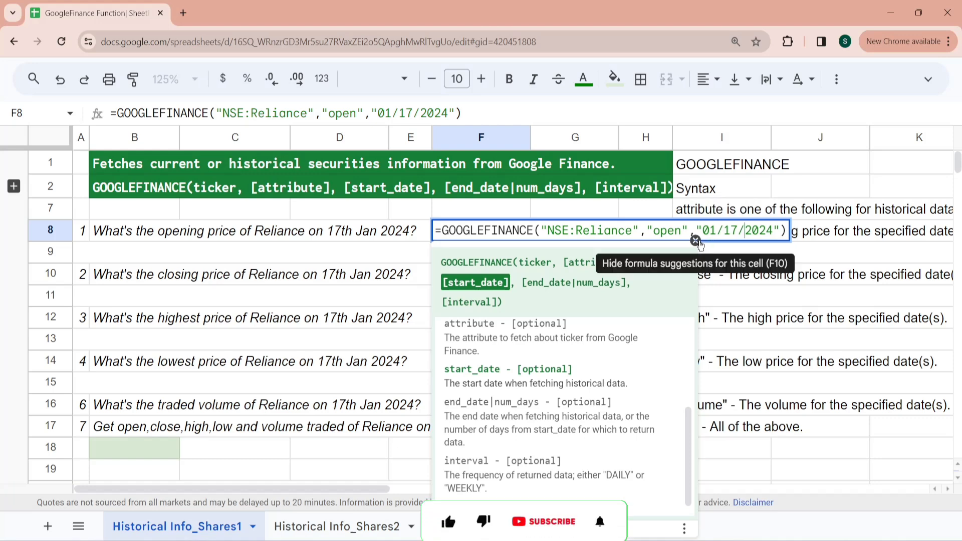
click(697, 241)
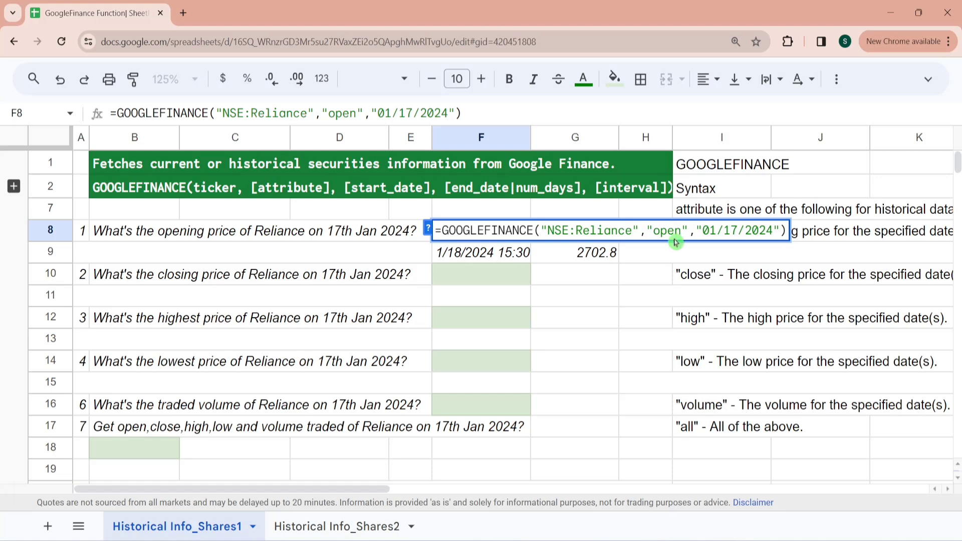
key(Escape)
click(507, 254)
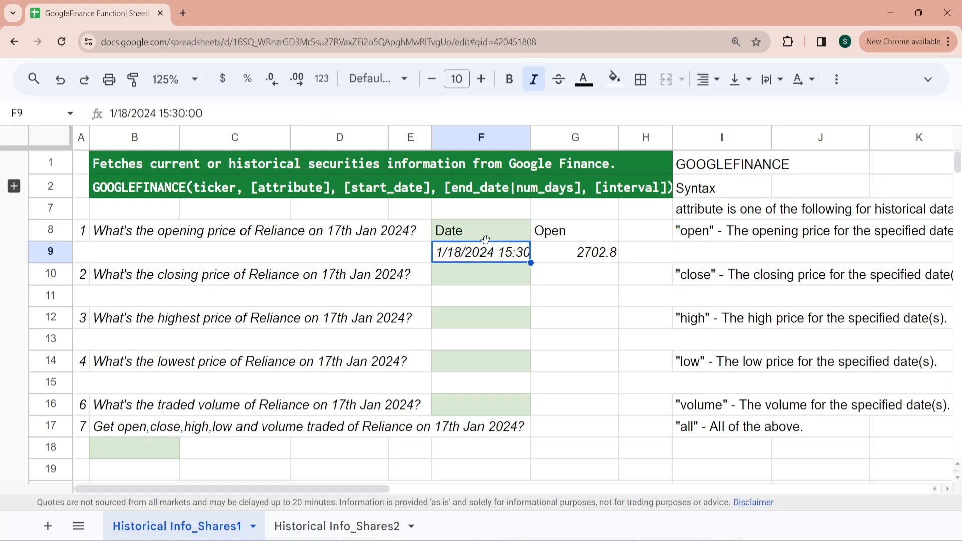
Step: Change the start date in the F8 GOOGLEFINANCE formula to "01/16/2024" to fetch Reliance's opening price for 17th Jan 2024
click(486, 239)
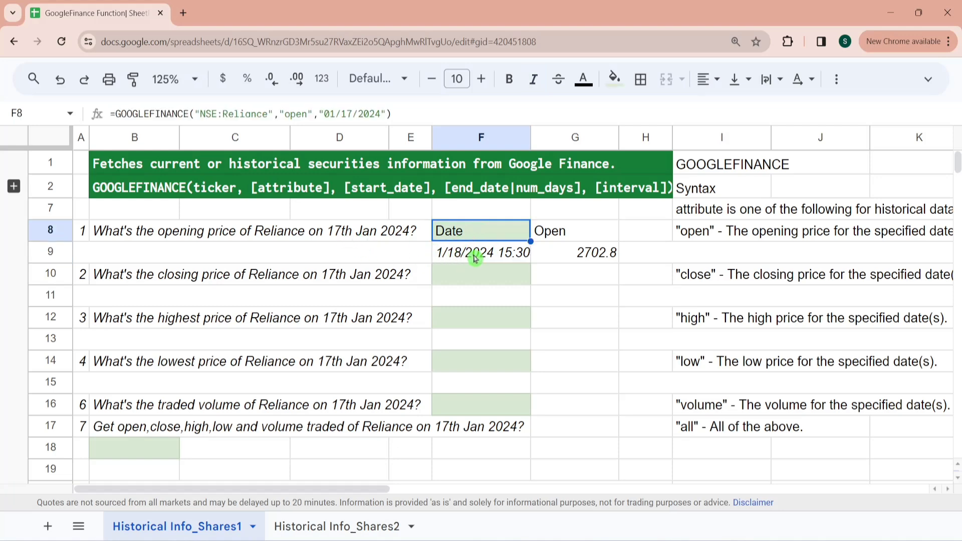
click(352, 114)
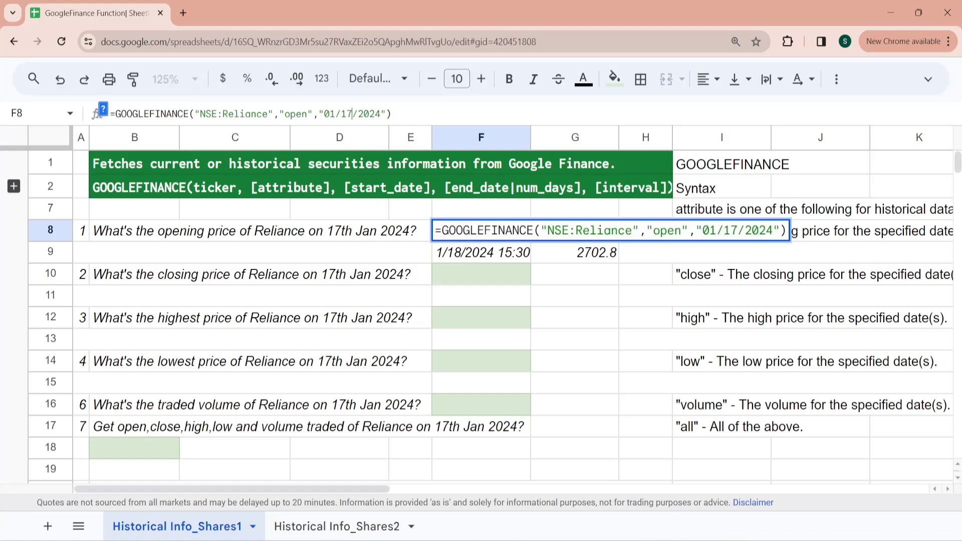
key(BackSpace)
text(6)
key(Return)
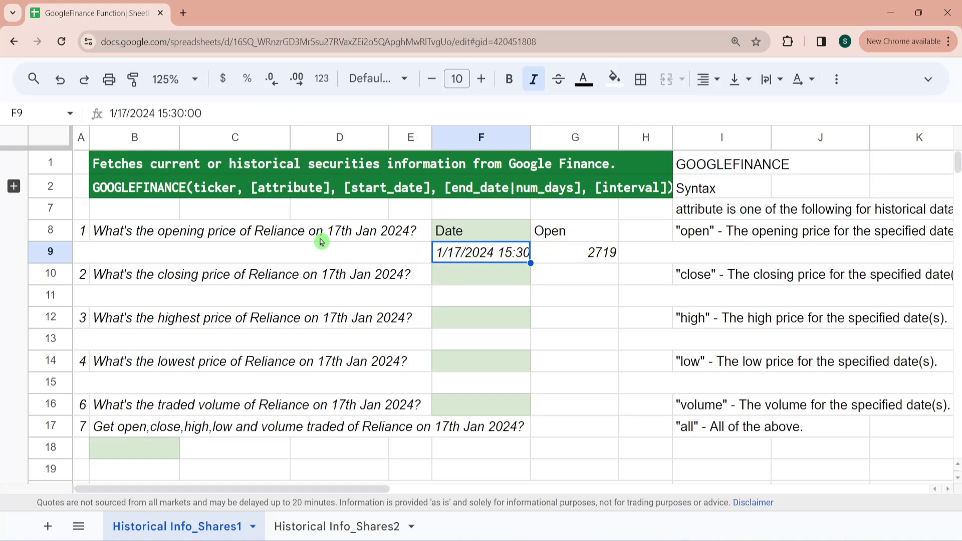
click(598, 260)
key(Down)
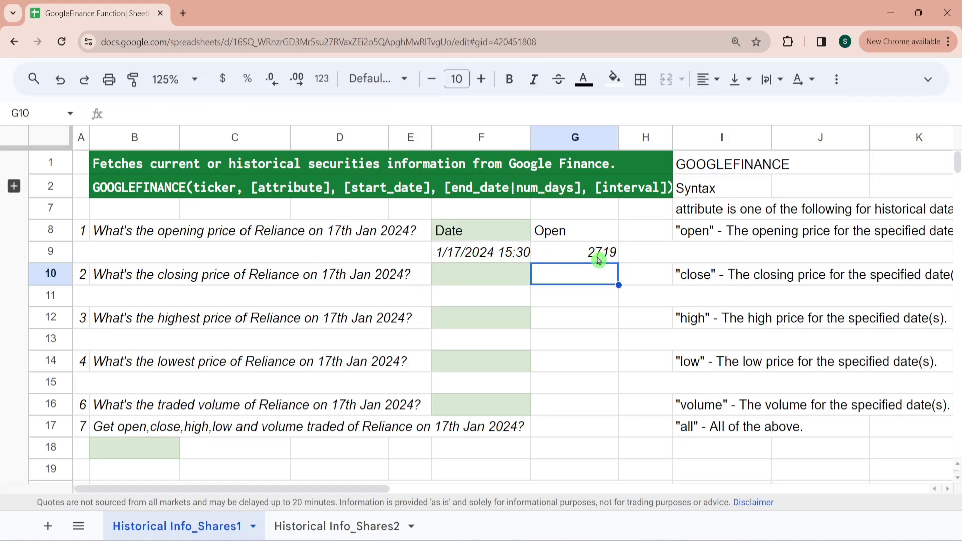
key(Left)
text(=)
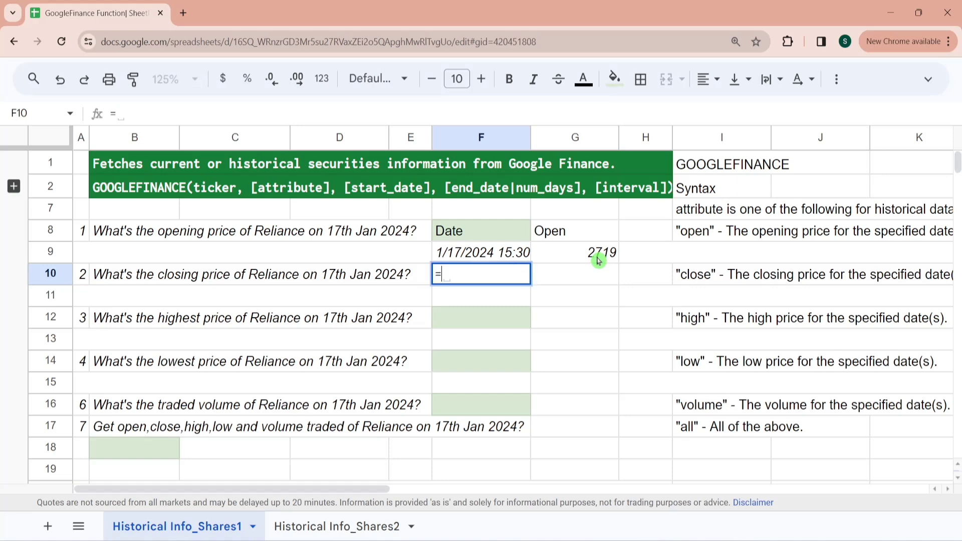
text(Goo)
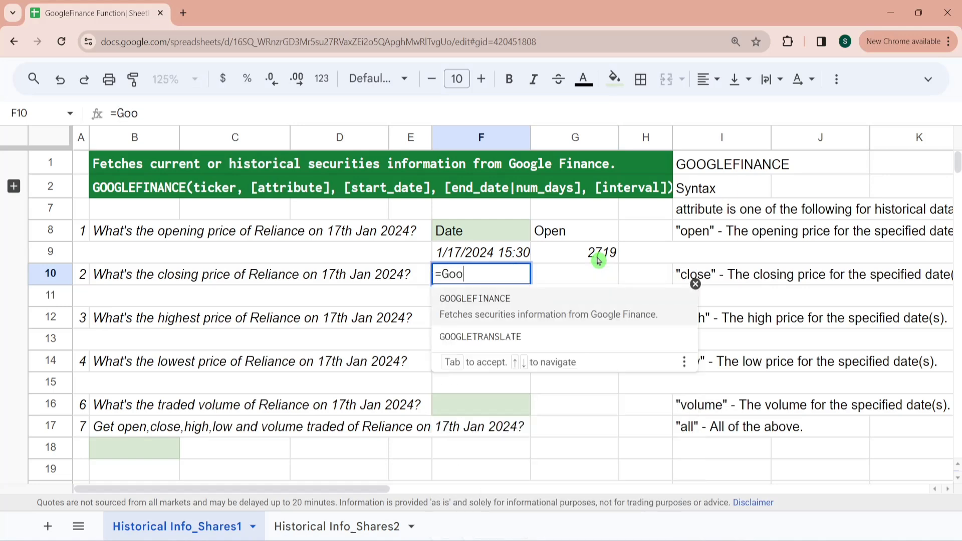
click(512, 308)
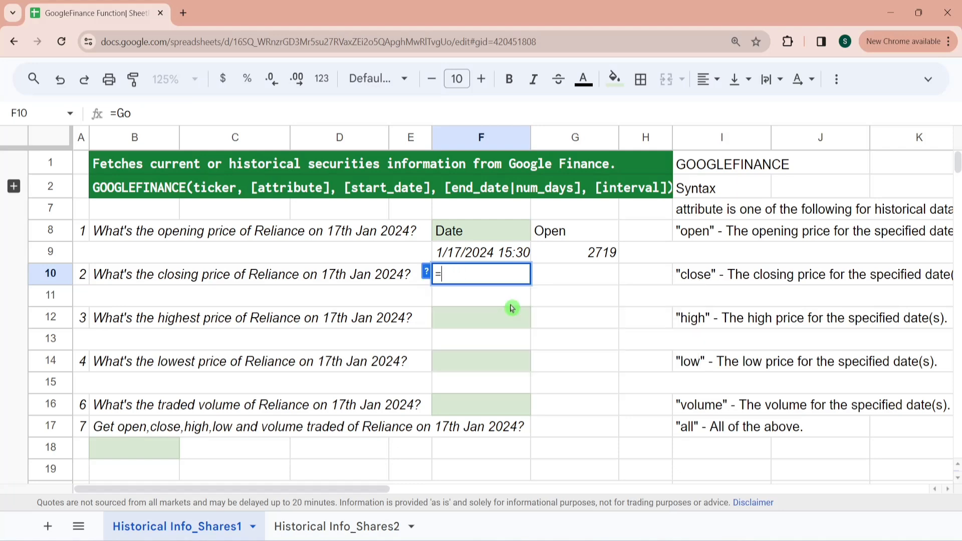
key(BackSpace)
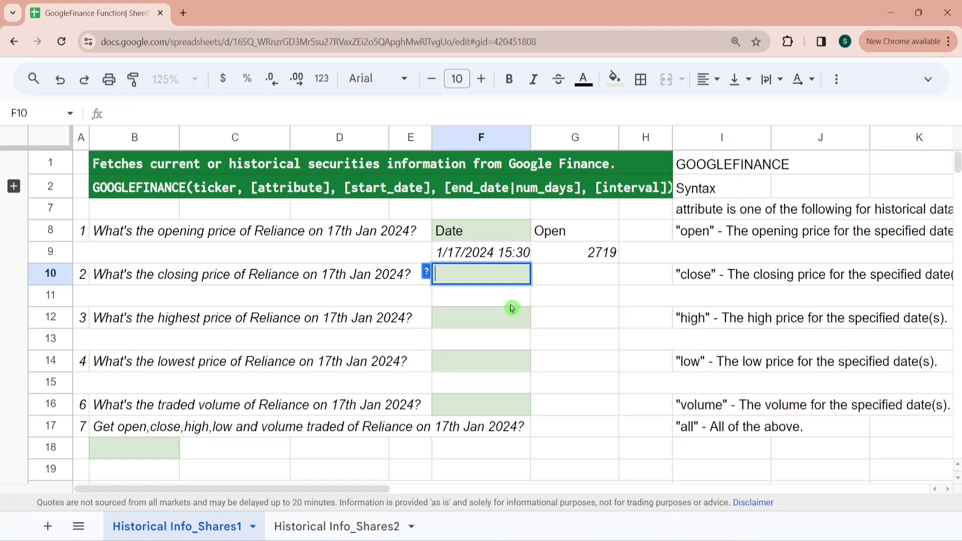
Step: Expand the collapsed rows 3 to 6 and enter =GOOGLEFINANCE(F5,"close",F6) in cell F10 to fetch Reliance's closing price
click(14, 189)
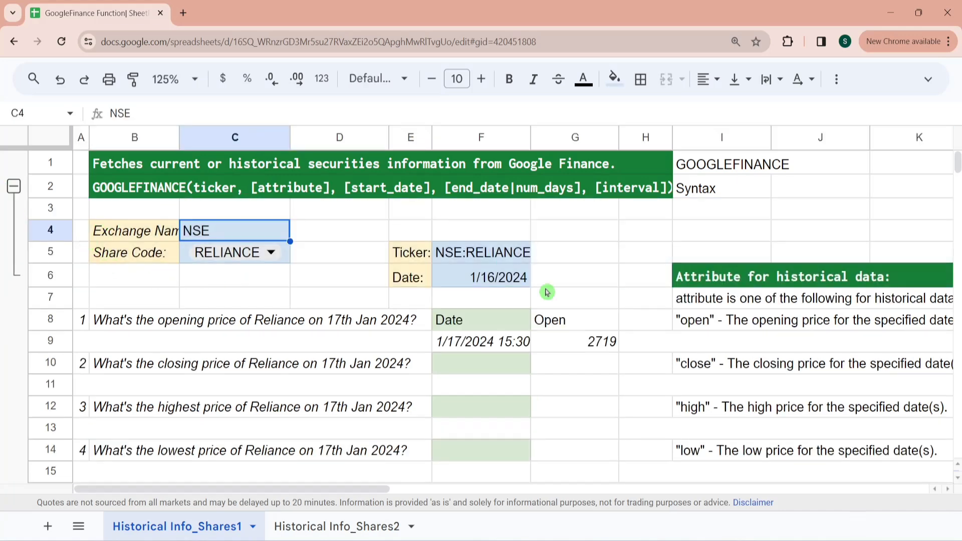
click(482, 375)
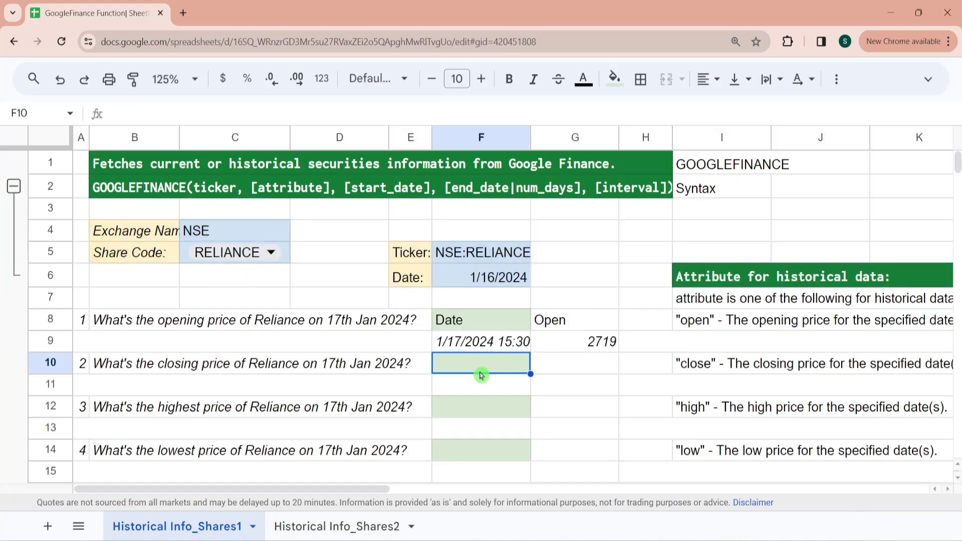
text(=Goo)
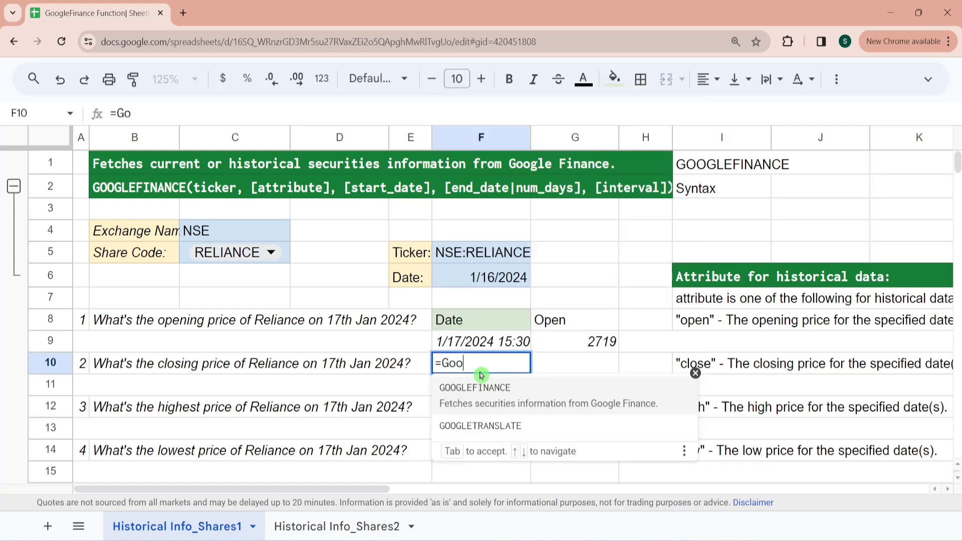
key(Tab)
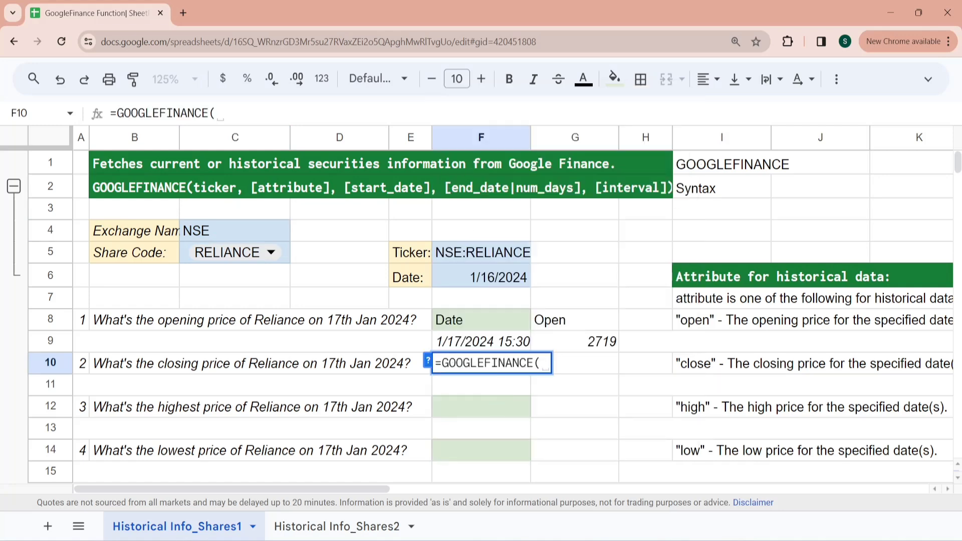
click(471, 260)
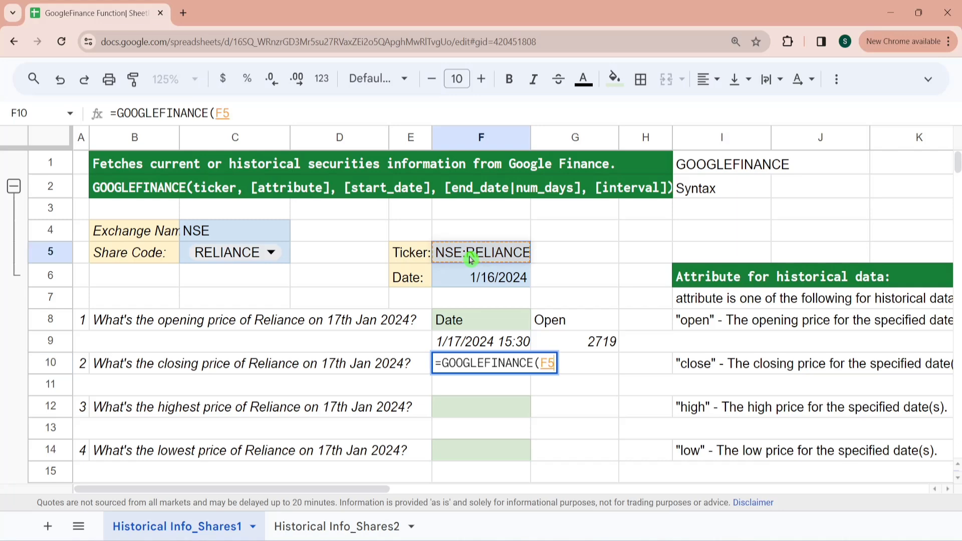
text(,)
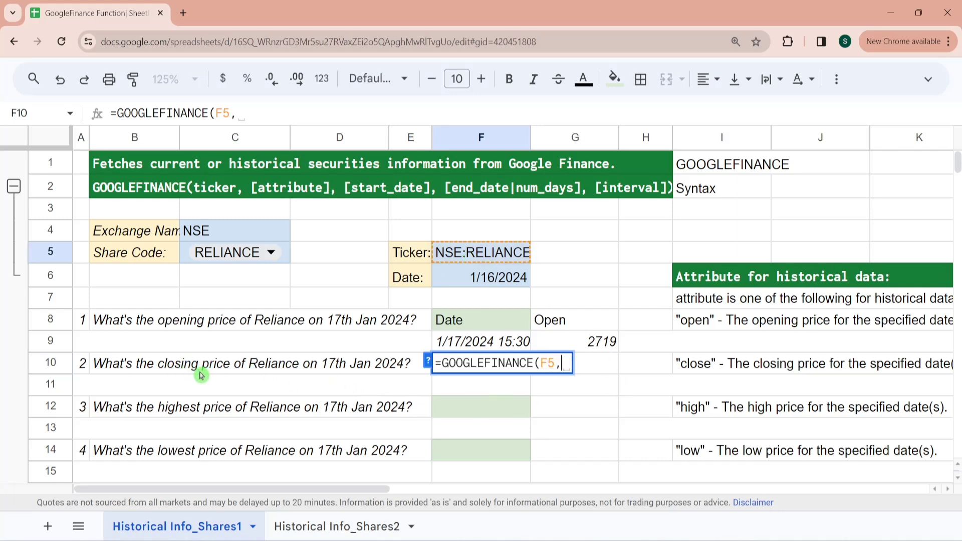
key(BackSpace)
text(")
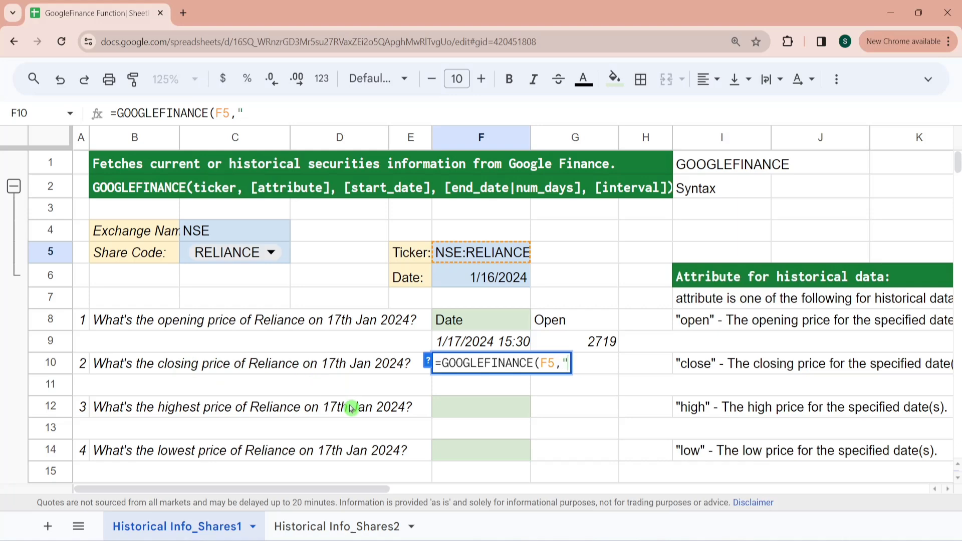
text(close",)
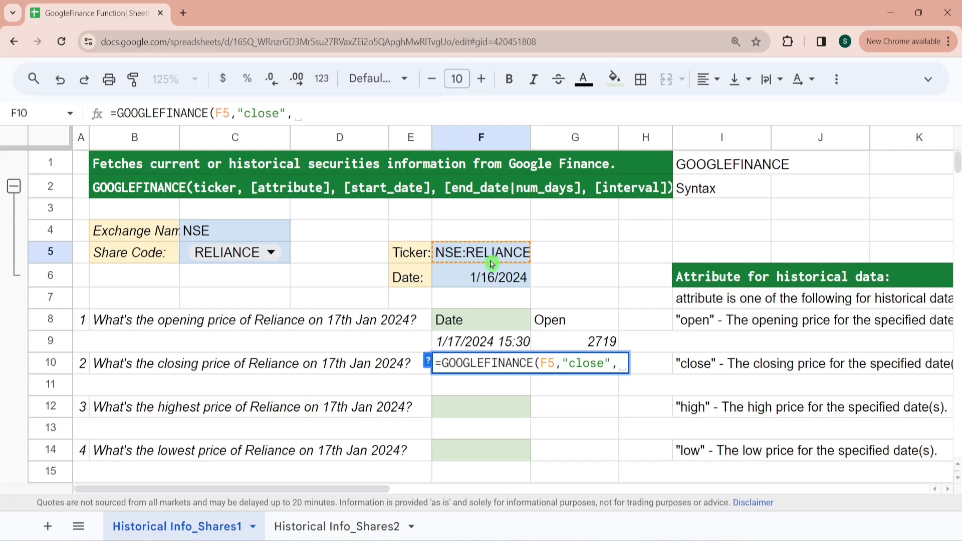
click(487, 278)
text())
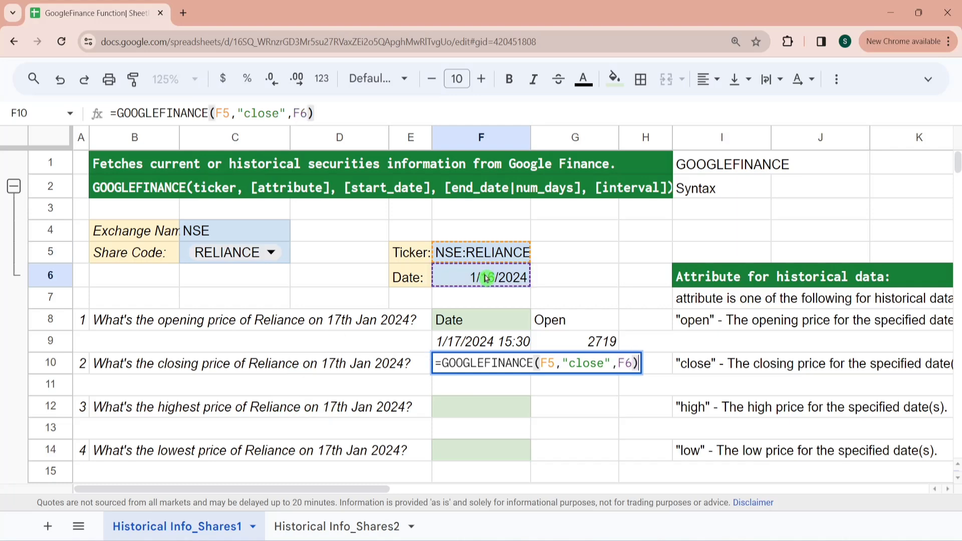
key(Return)
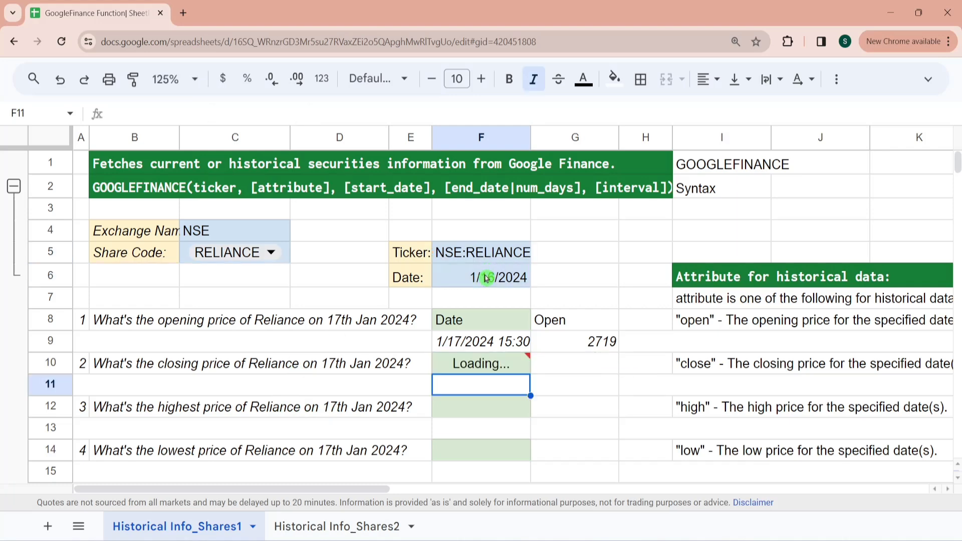
Step: Enter the formula =GOOGLEFINANCE("NSE:ReLIAnce","HiGh","01/16/2024") in cell F12 to fetch Reliance's highest price
click(489, 403)
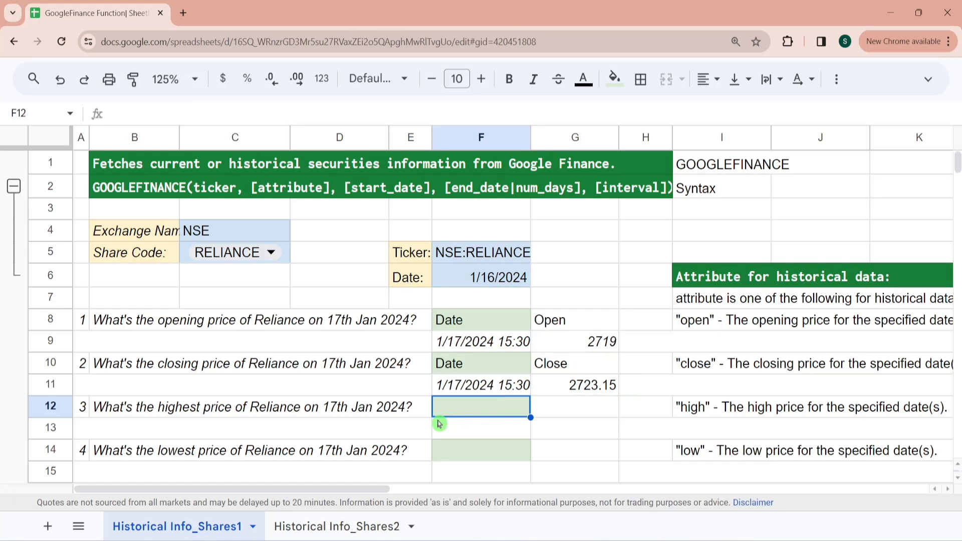
text(=Goo)
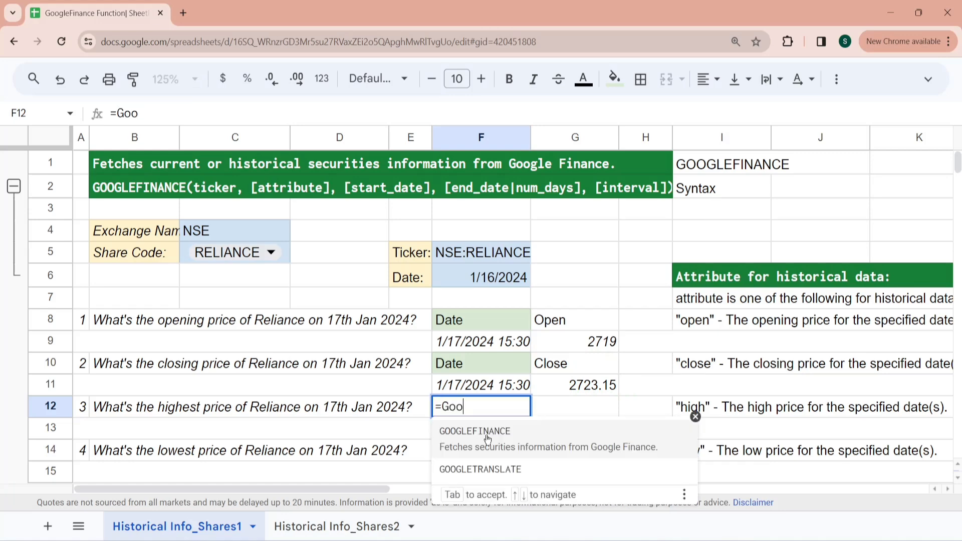
click(487, 439)
text("NSE)
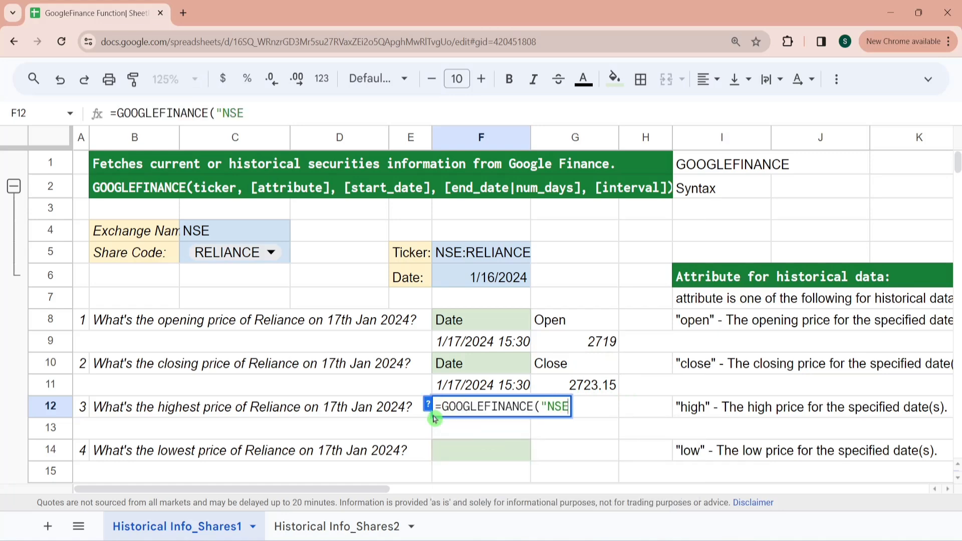
text(:ReLIA)
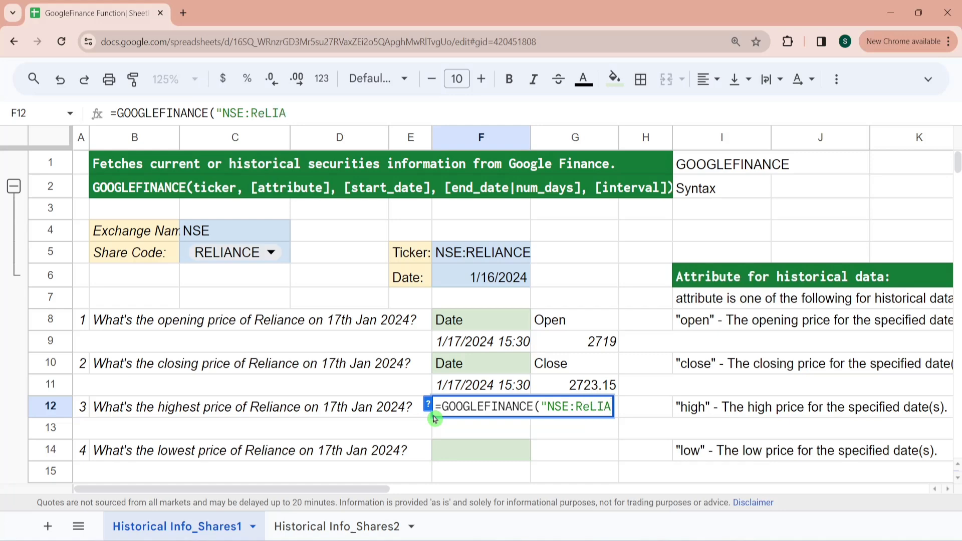
text(nce")
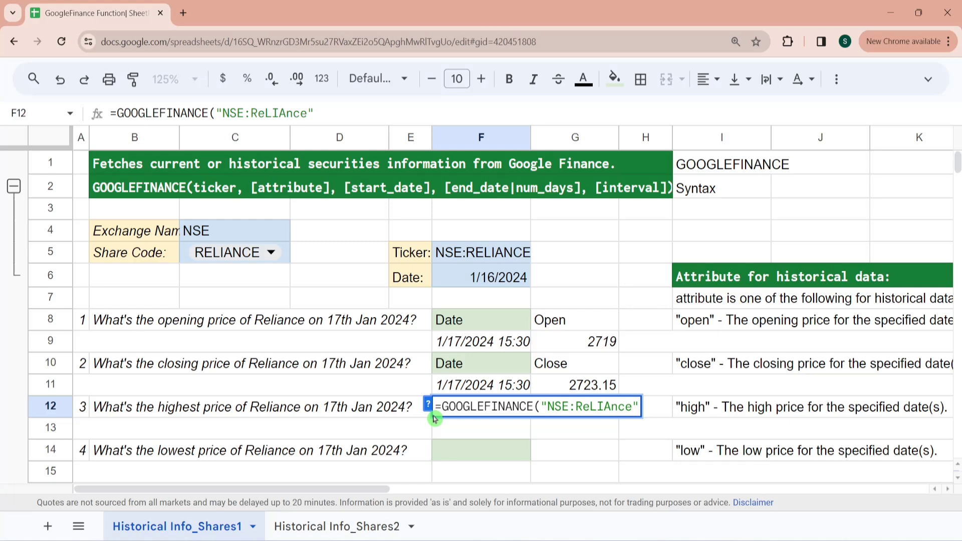
text(,"Hi)
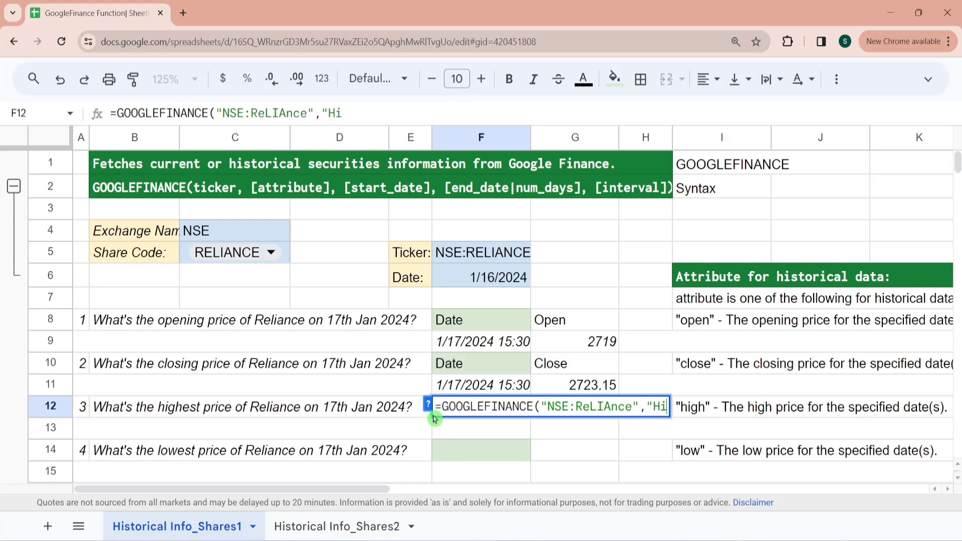
text(Gh")
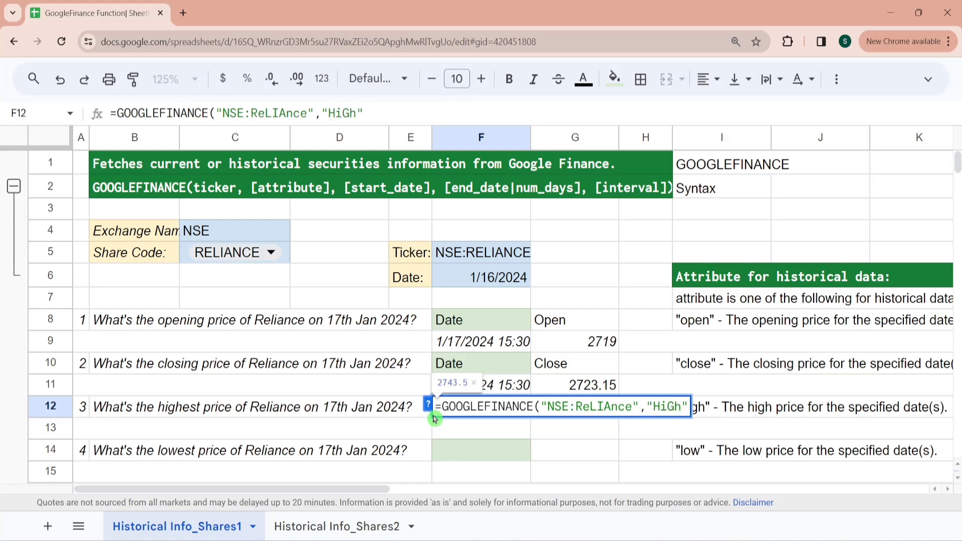
text(, )
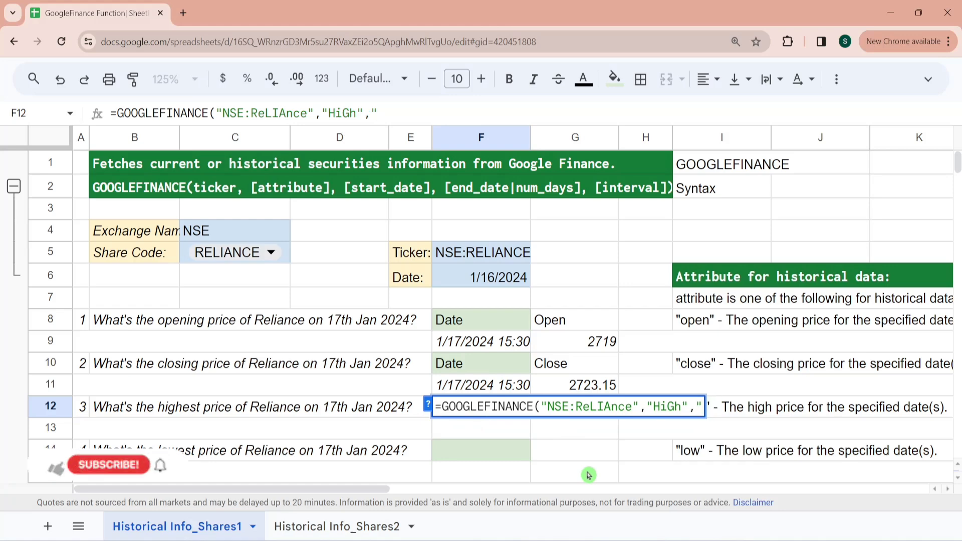
text(01)
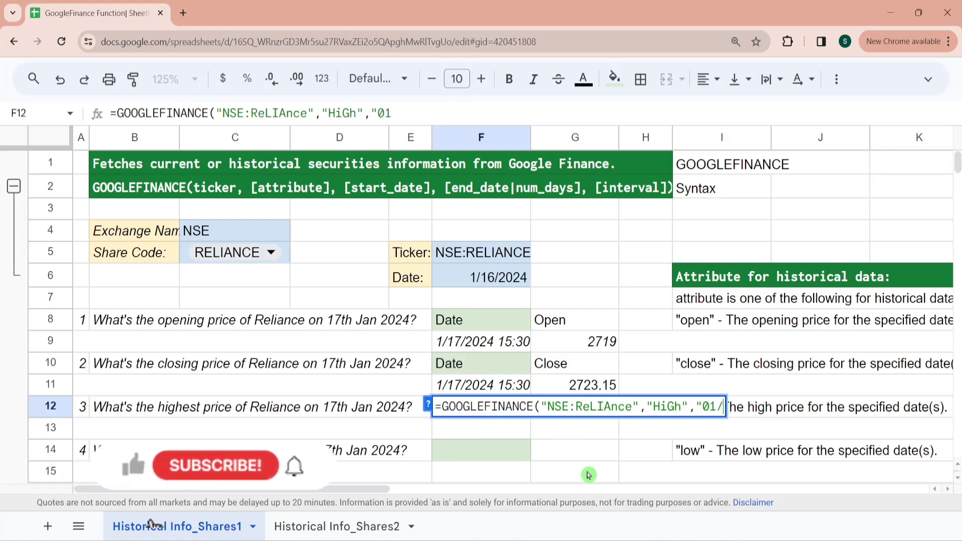
text(/16/2024")
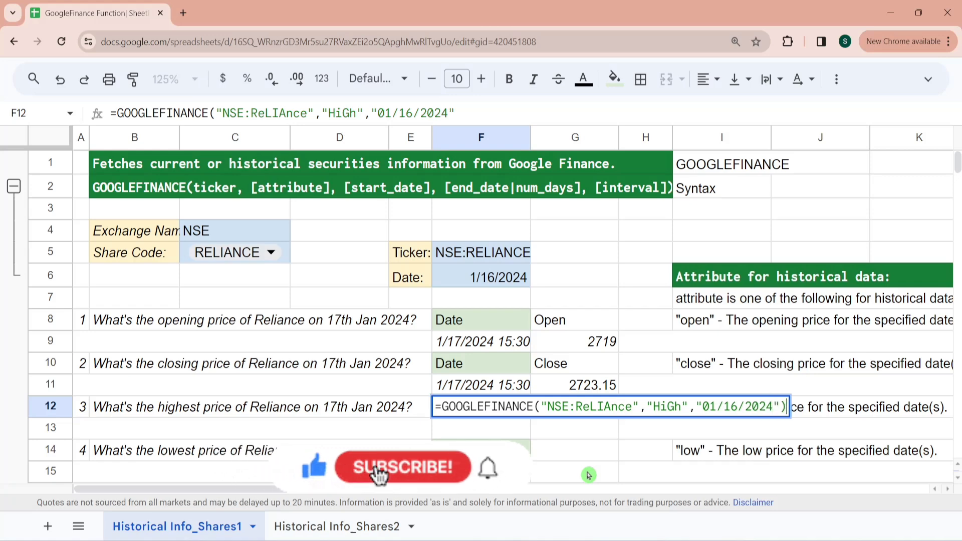
key(Return)
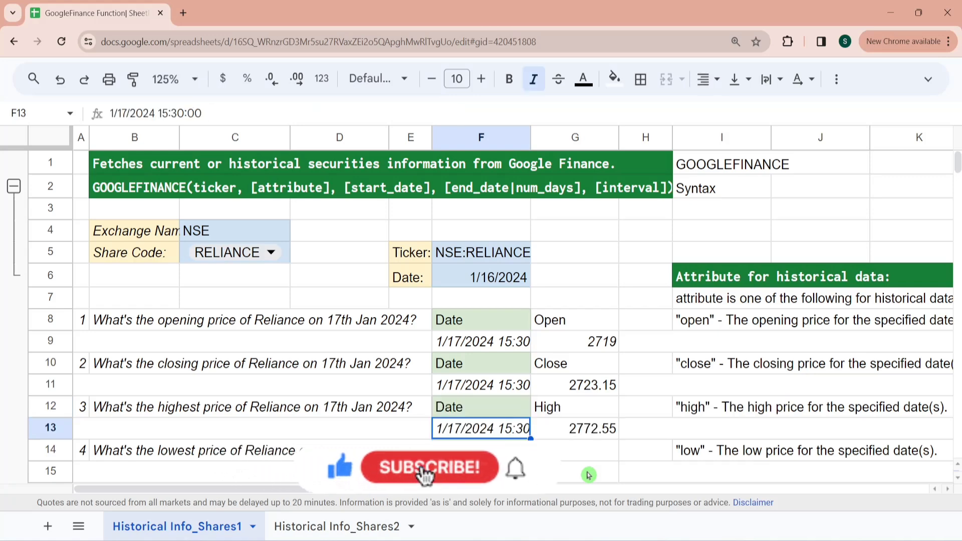
Step: Enter the formula =GOOGLEFINANCE(F5,"low",F6) in cell F14 to fetch Reliance's lowest price
key(Down)
key(Down)
key(Down)
key(Down)
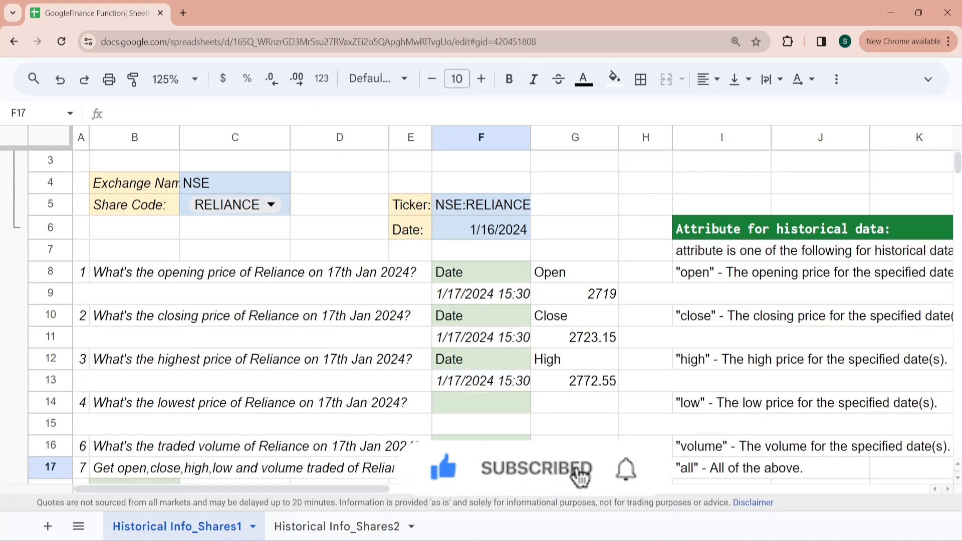
click(494, 410)
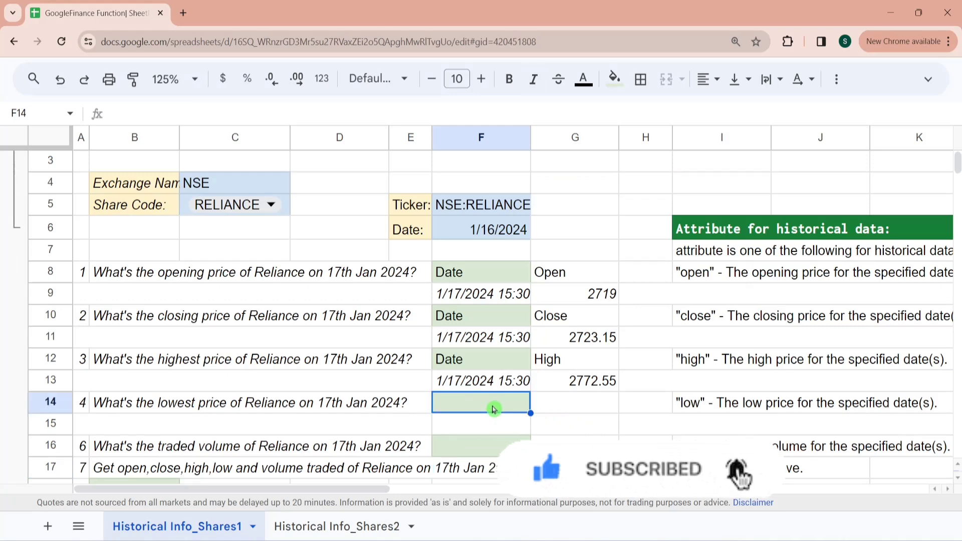
text(=Goo)
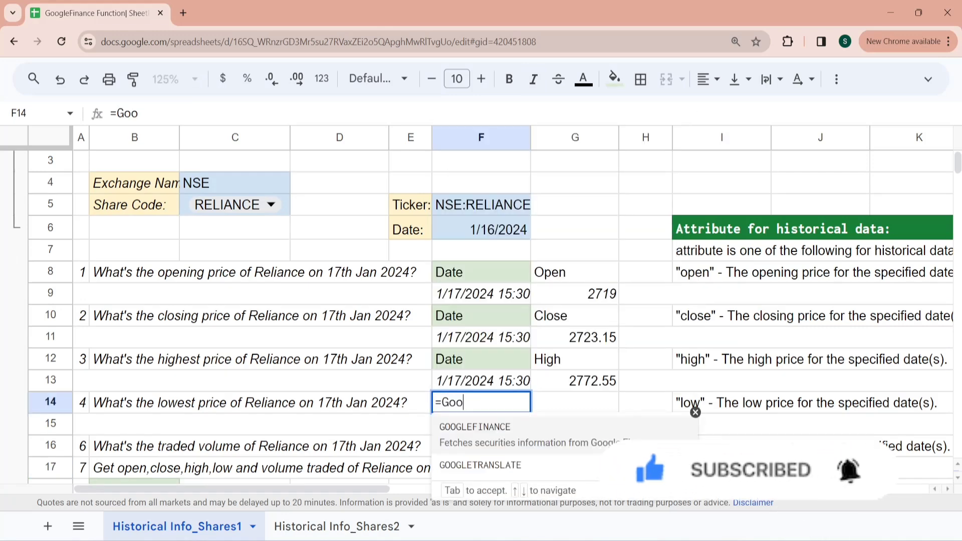
click(500, 437)
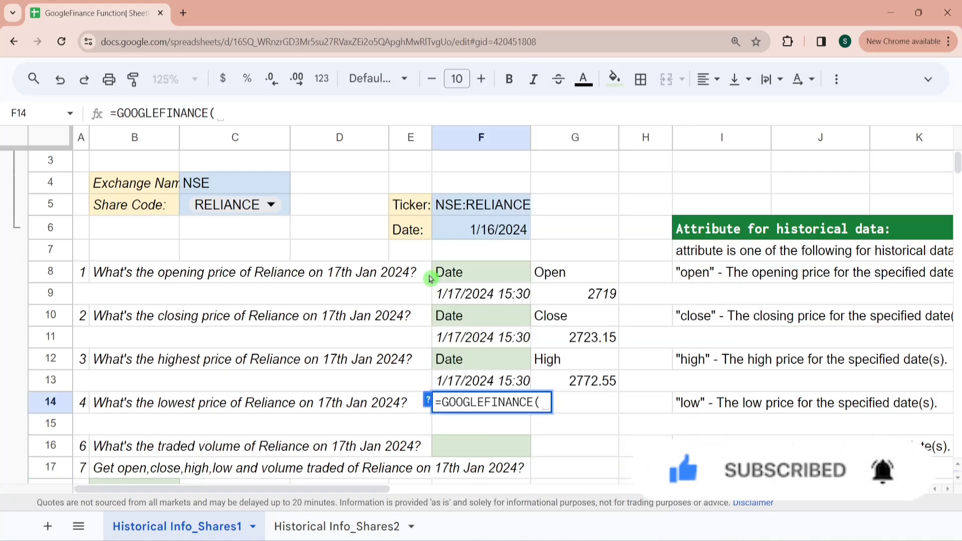
click(483, 210)
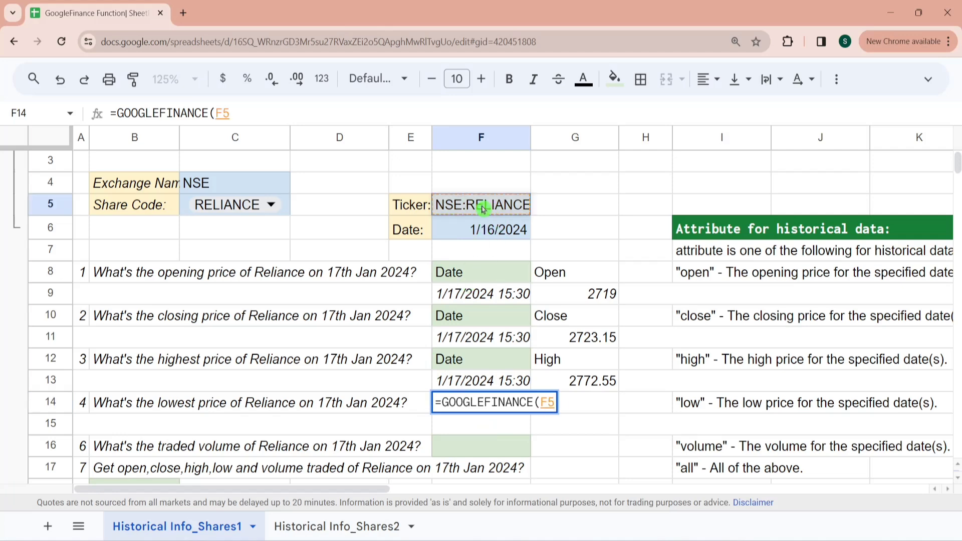
text(,"low",)
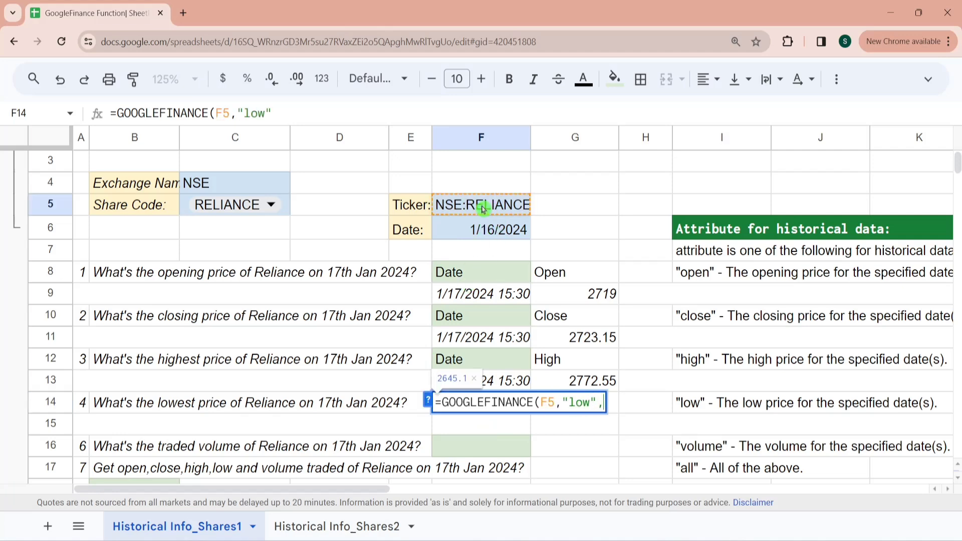
click(484, 233)
key(Return)
Step: Enter the formula =GOOGLEFINANCE(F5,"volume",F6) in cell F16 to fetch Reliance's traded volume
key(Down)
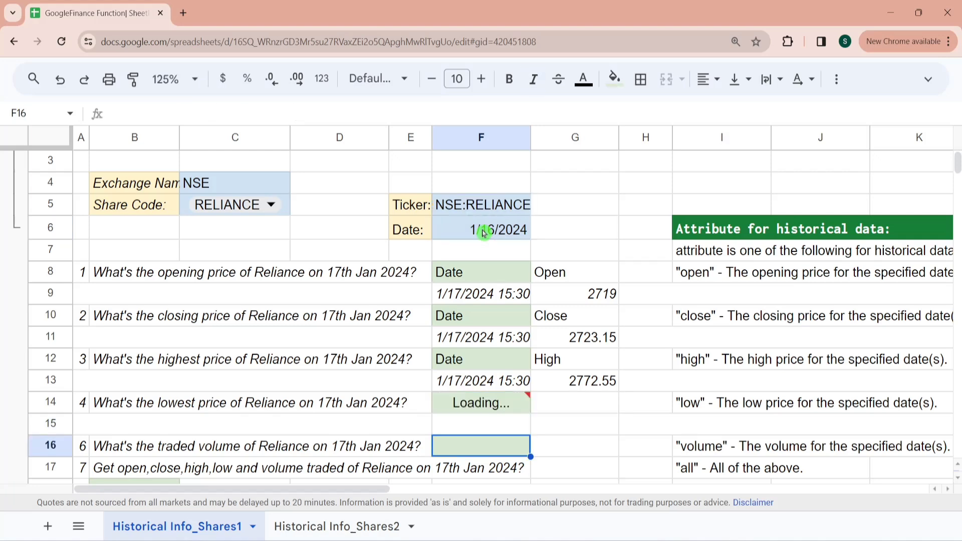
text(=Goo)
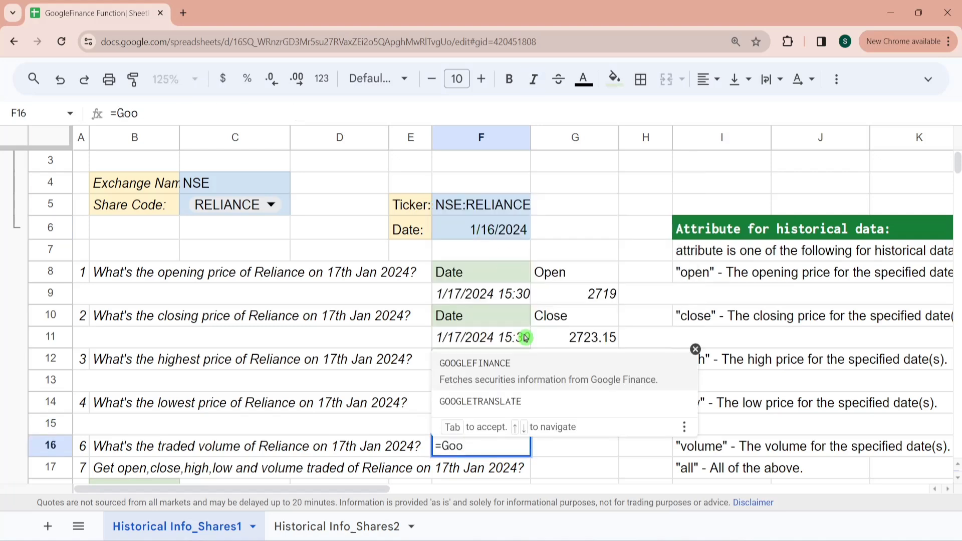
click(491, 368)
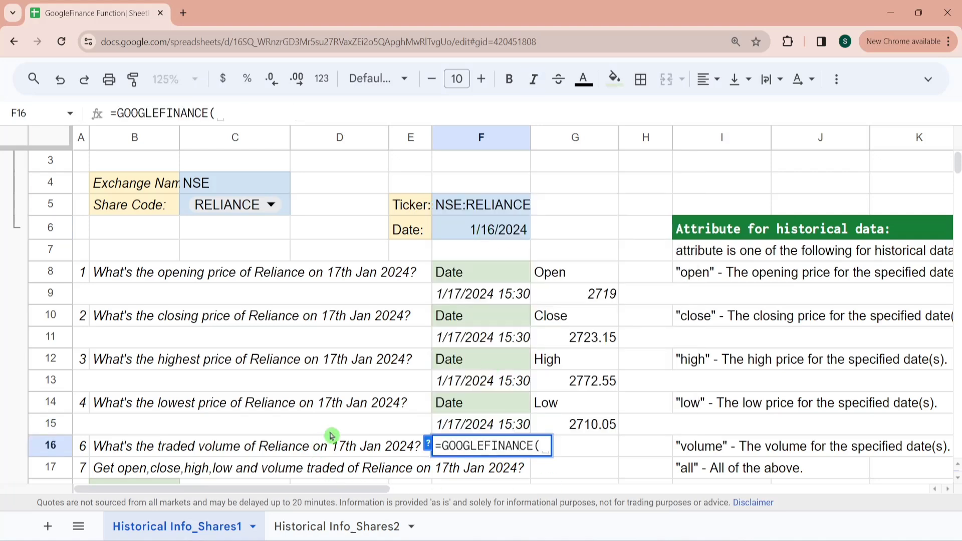
click(480, 208)
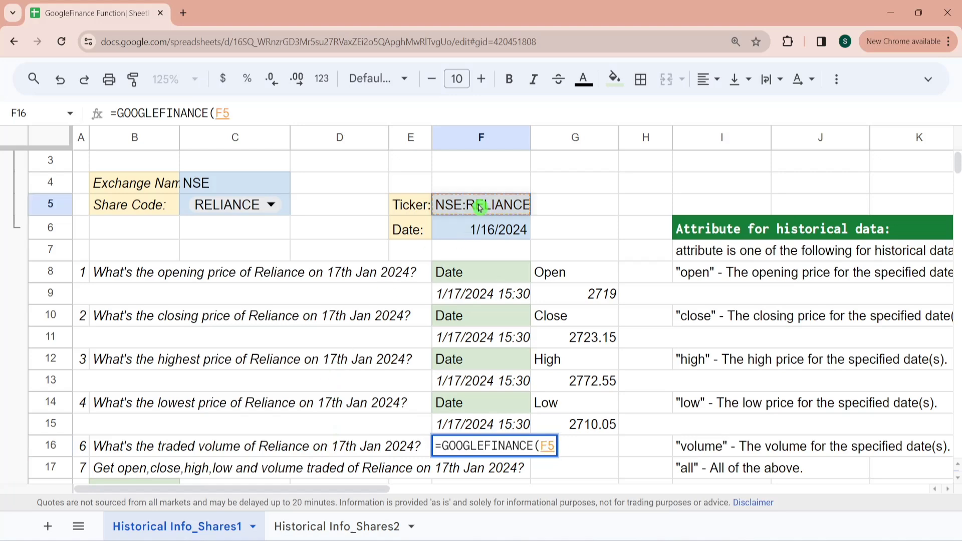
text(, )
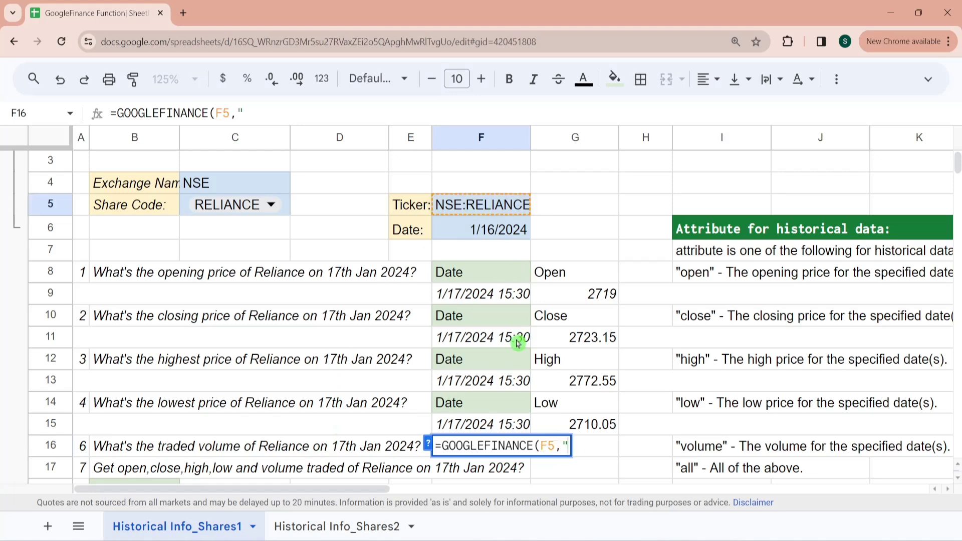
text(volume")
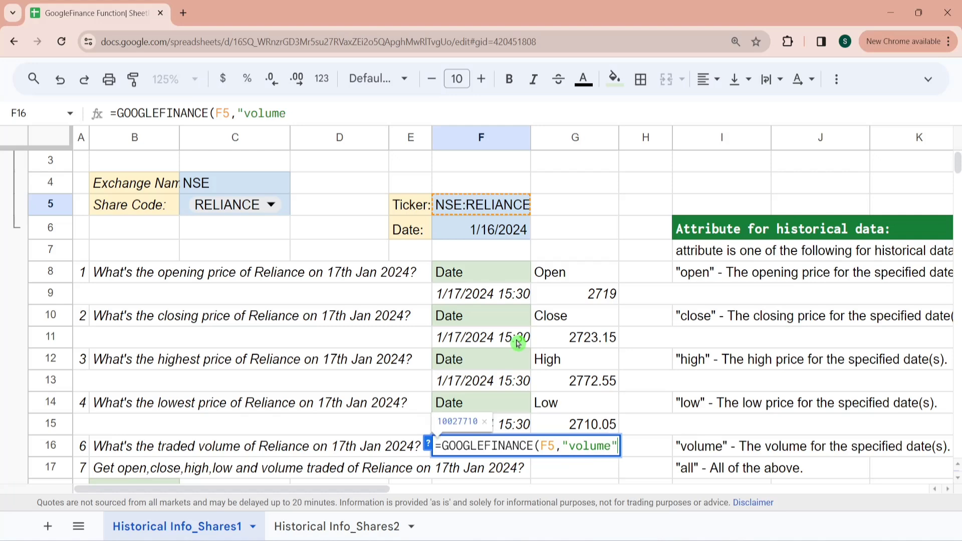
text(,)
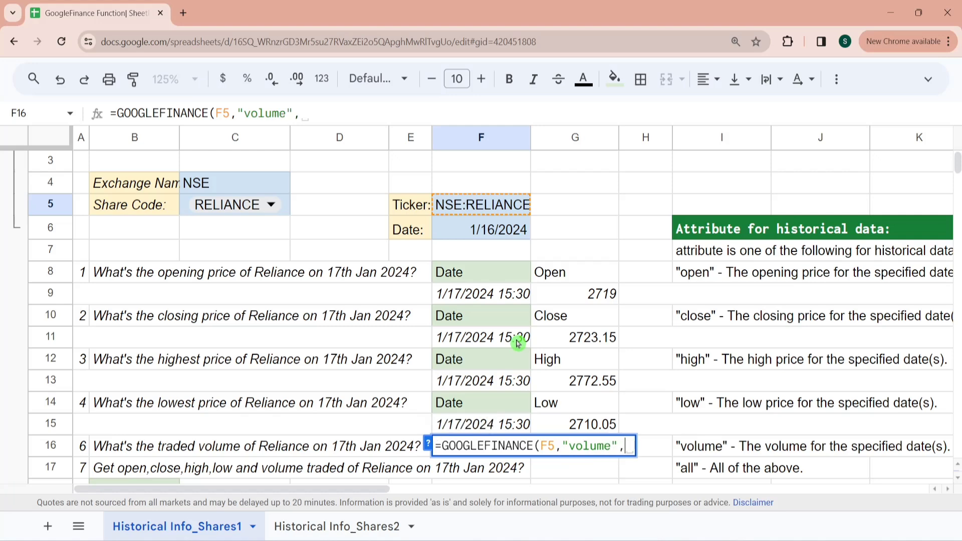
click(502, 237)
text())
key(Return)
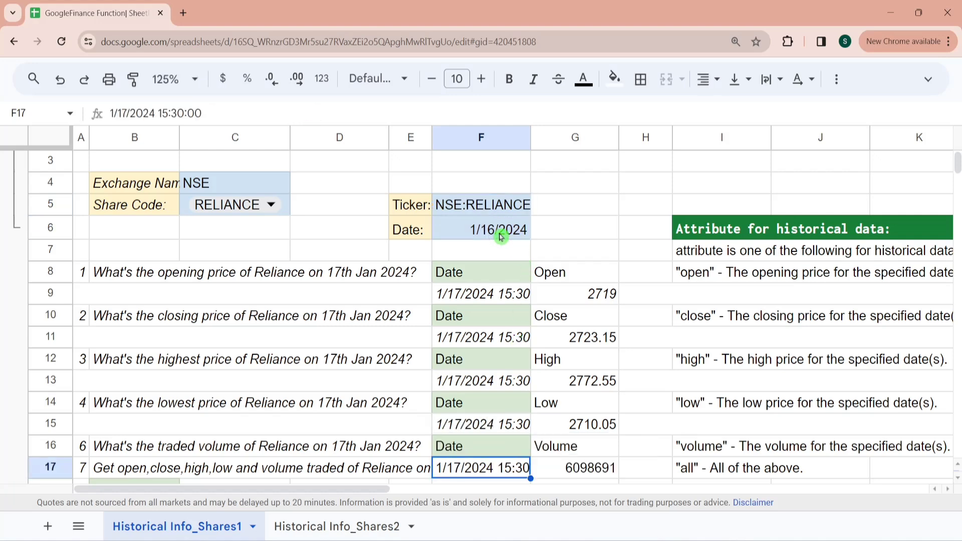
Step: Examine the volume returned in cell G17 and the row 17 question asking for open, close, high, low and volume together
click(584, 471)
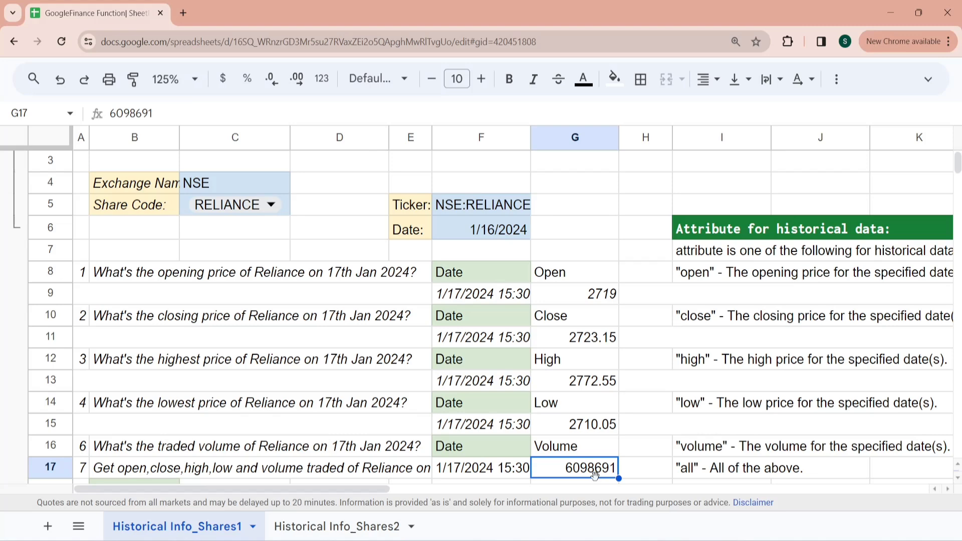
key(Left)
key(Left)
key(Left)
key(Left)
key(Left)
key(Left)
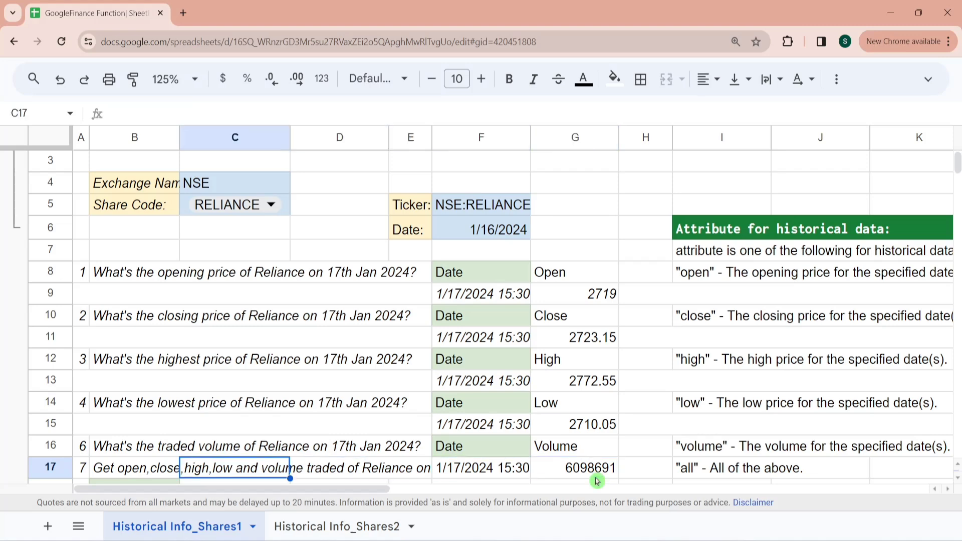
key(Down)
key(Up)
key(Right)
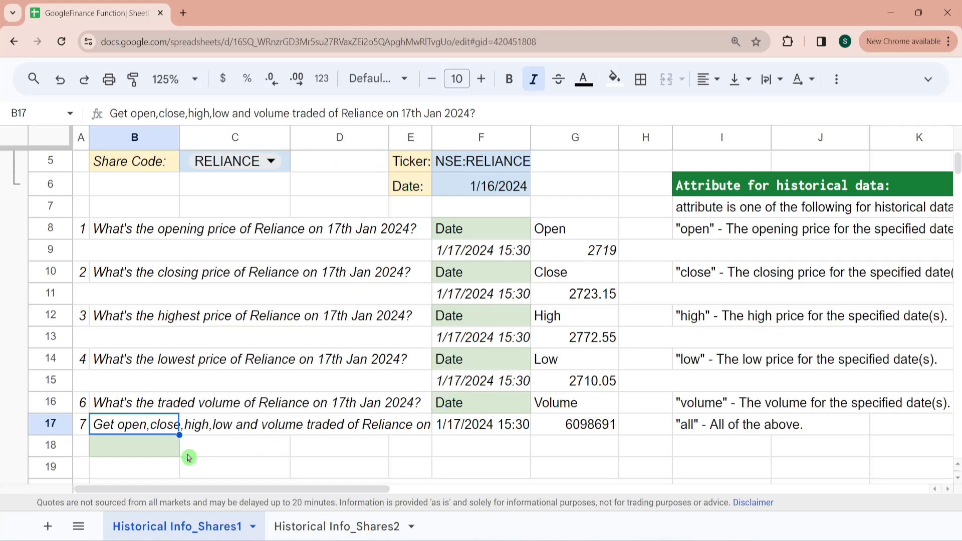
Step: Enter the formula =GOOGLEFINANCE("NSE:RELIANCE","all","01/16/2024") in cell B18 to fetch all of Reliance's price and volume data
click(169, 454)
text(=Goo)
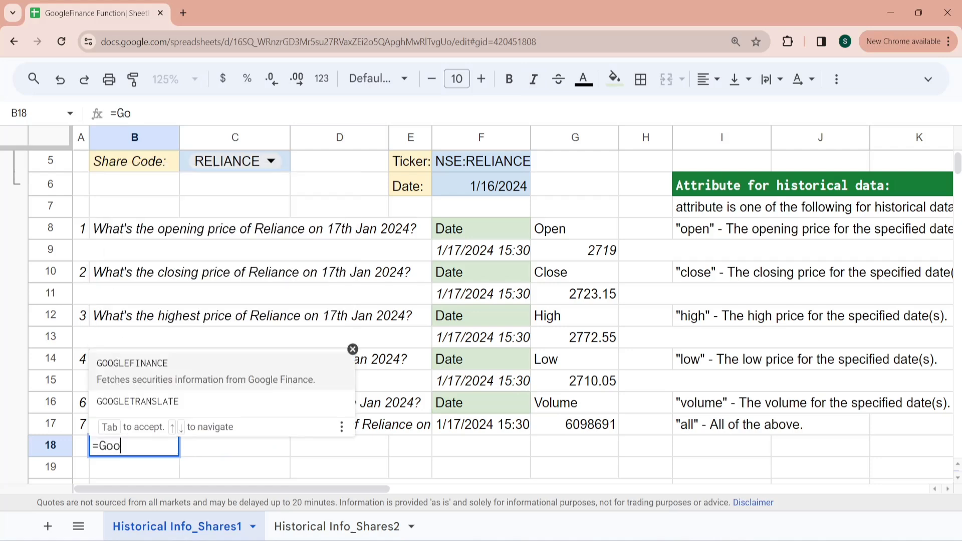
text(gle)
click(173, 370)
text(")
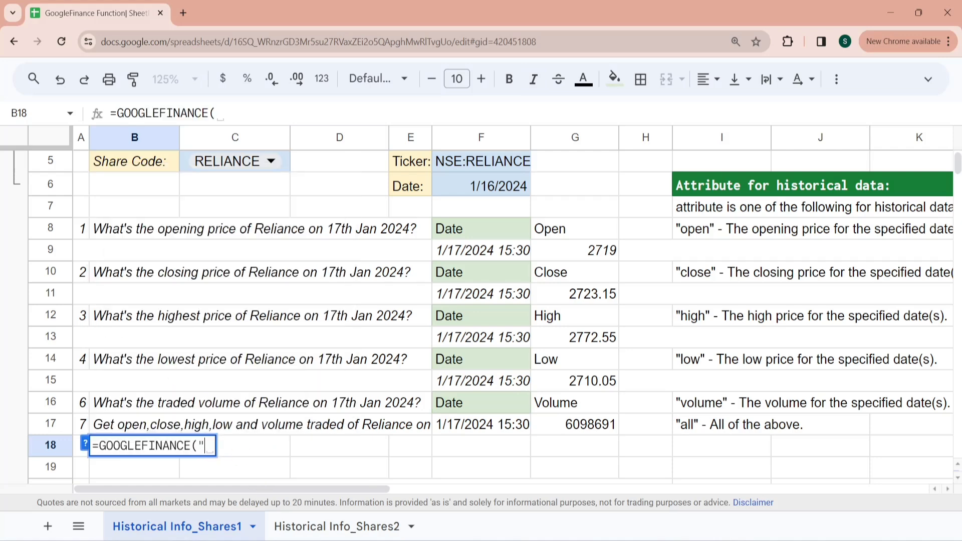
text(NSE:RE)
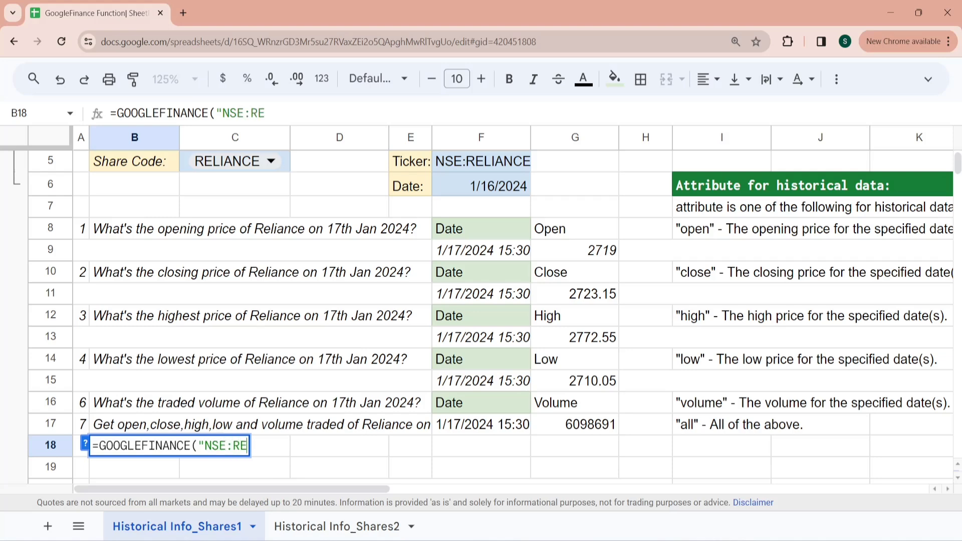
text(LIANCE",")
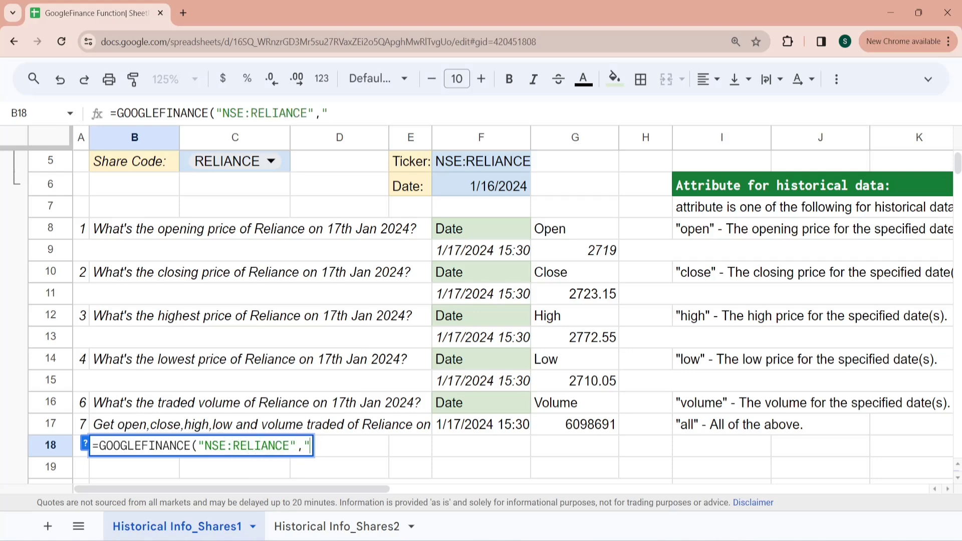
text(all)
text(")
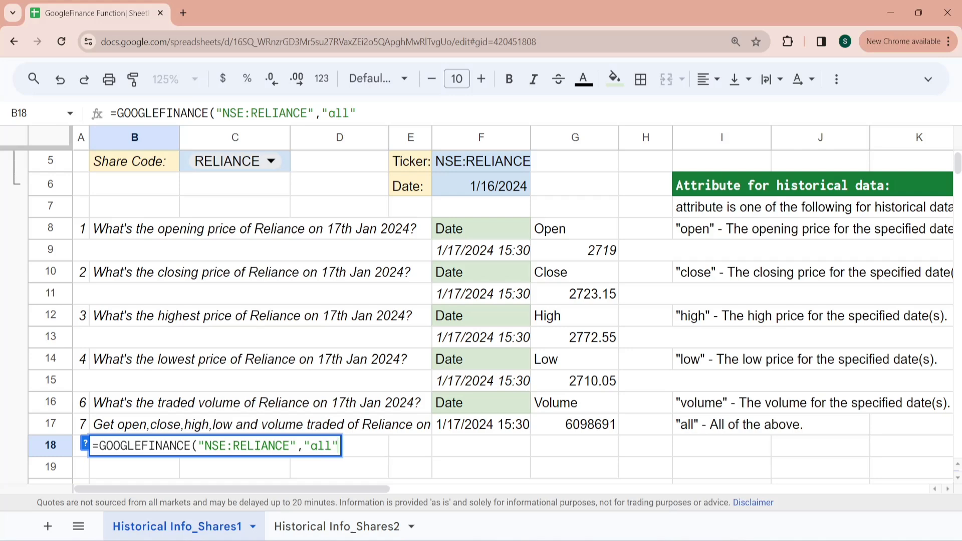
text(,"01/16/2024"))
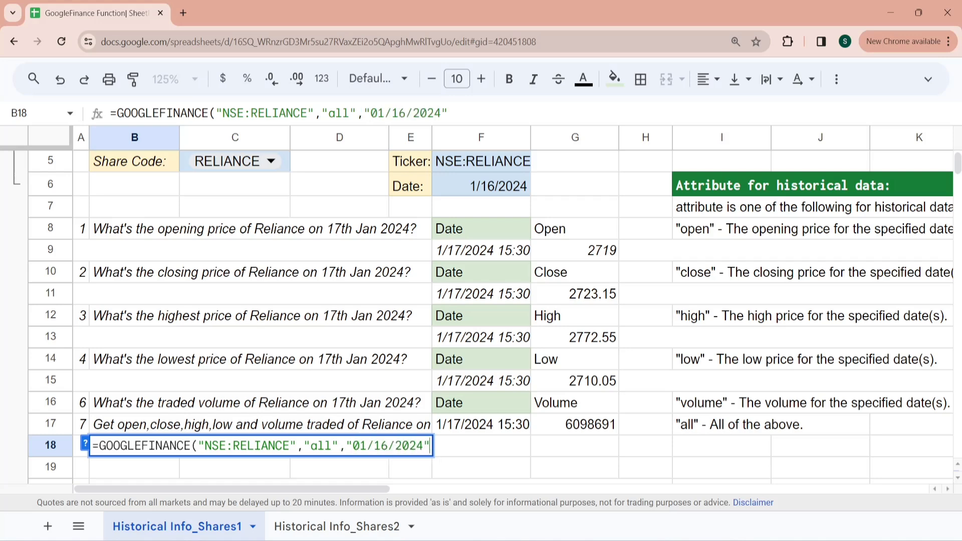
key(Return)
Step: Examine the open and high prices returned in row 19 and the row 20 question on the 10th to 19th Jan 2024 range
scroll(483, 276, down, 1)
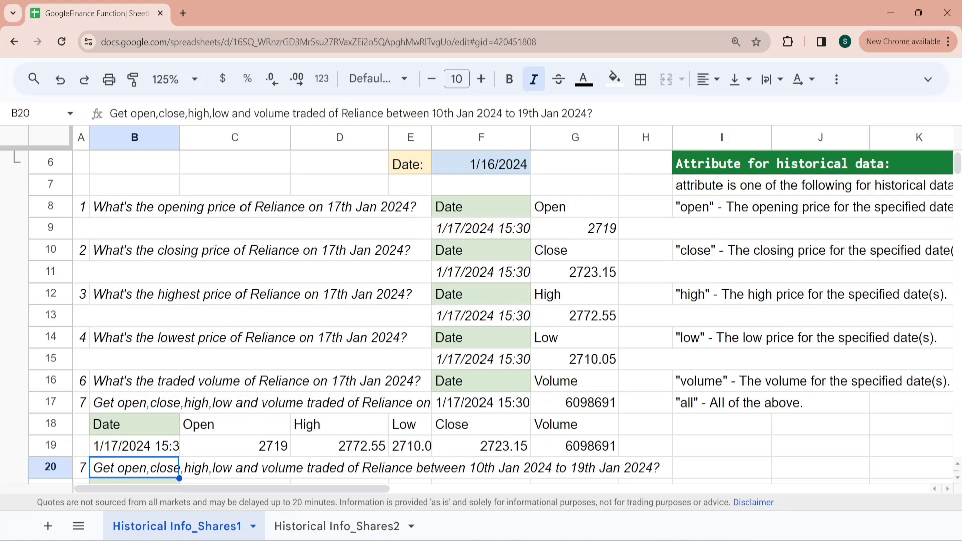
click(262, 446)
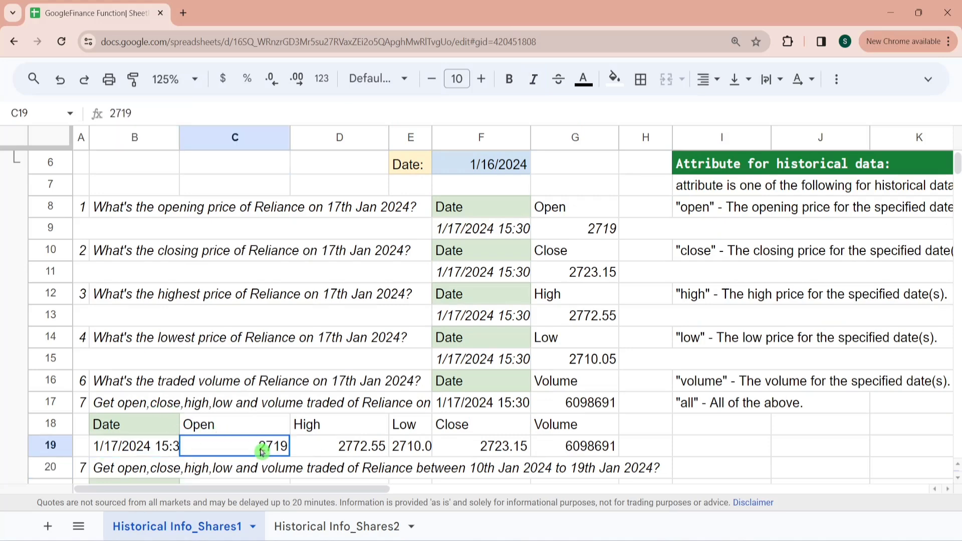
click(359, 448)
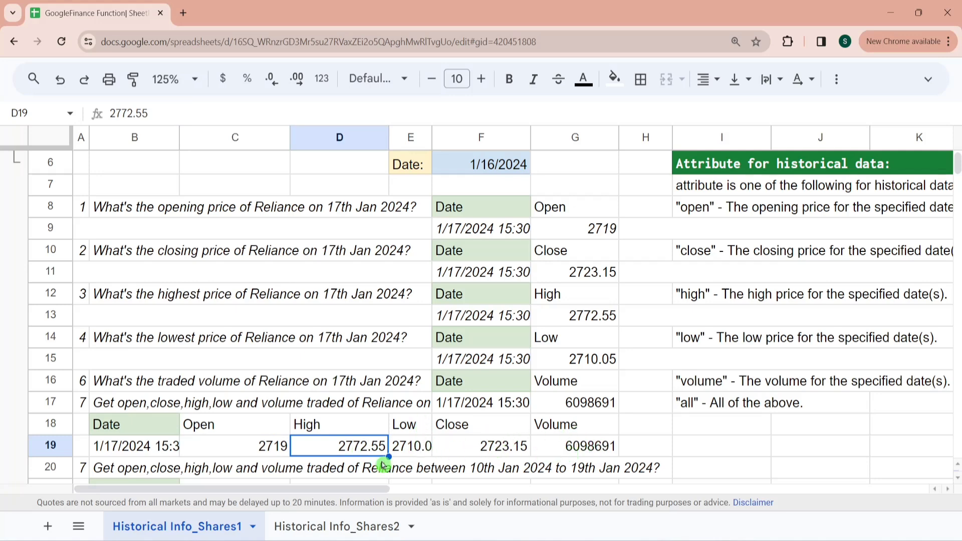
key(Down)
key(Down)
key(Left)
key(Left)
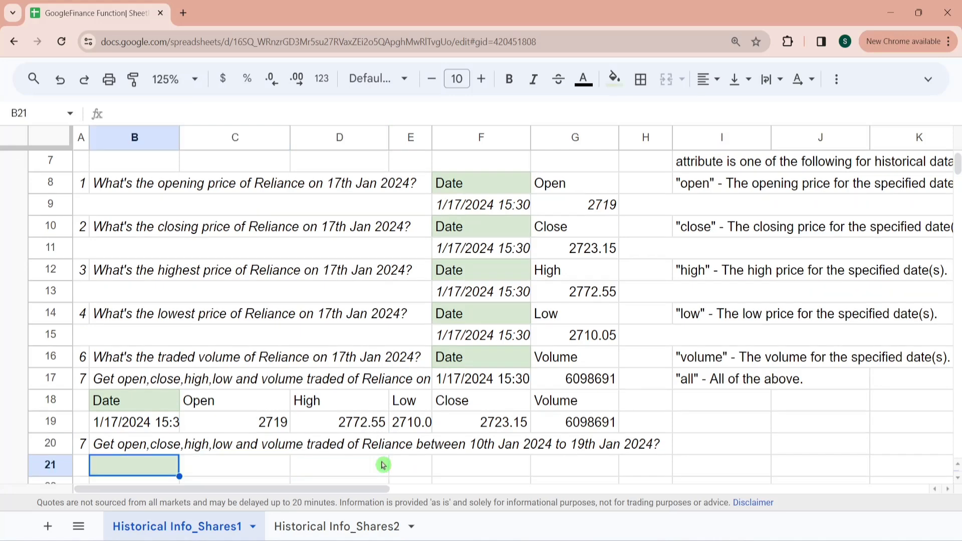
key(Down)
key(Down)
key(Down)
key(Down)
key(Down)
key(Down)
key(Down)
key(Down)
key(Down)
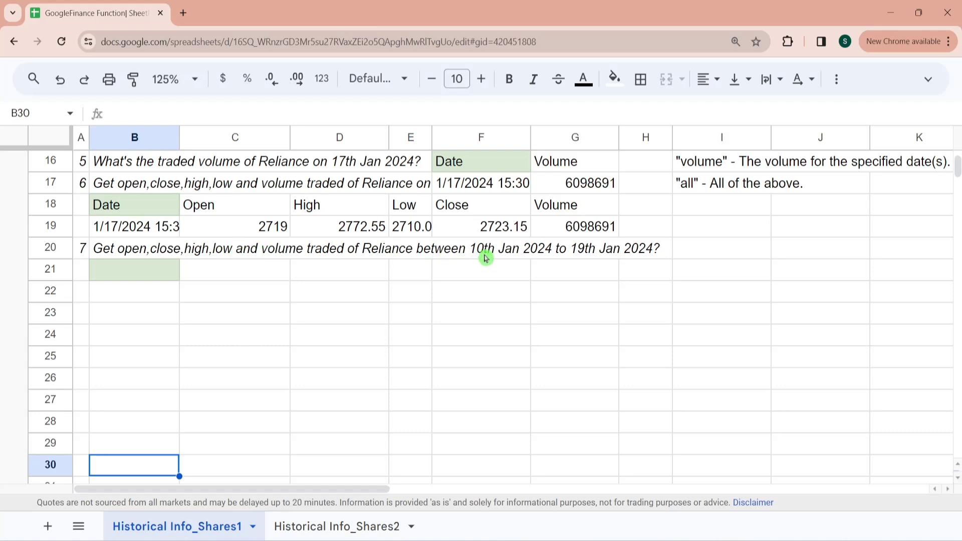
Step: Start a GOOGLEFINANCE formula in cell B21 with the ticker "NSE:RELIANCE" and the attribute "all"
click(171, 279)
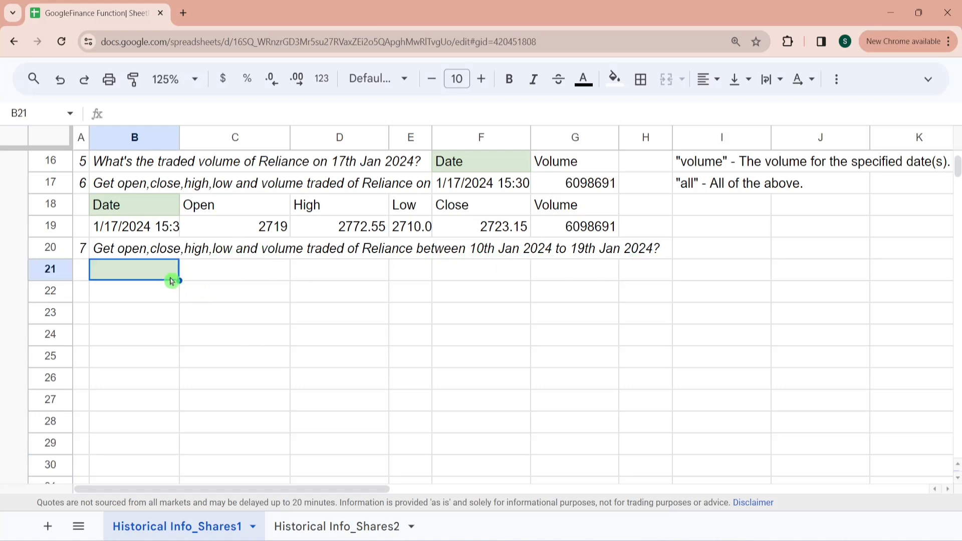
text(=Go)
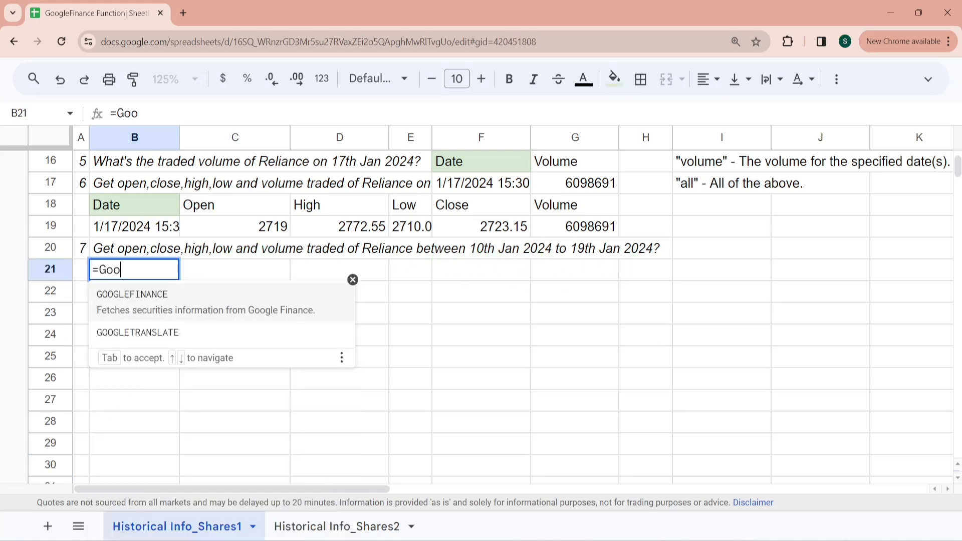
text(o)
click(147, 303)
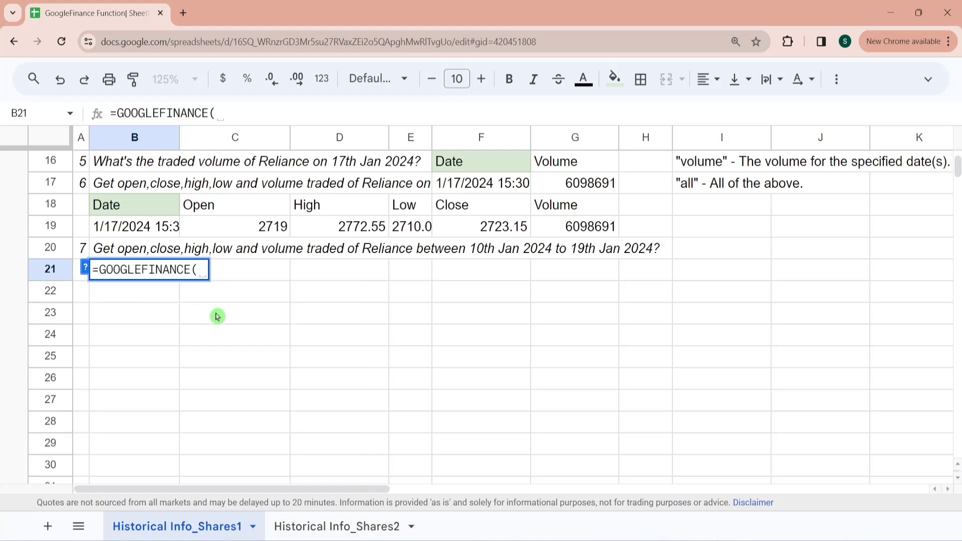
text("NSE:)
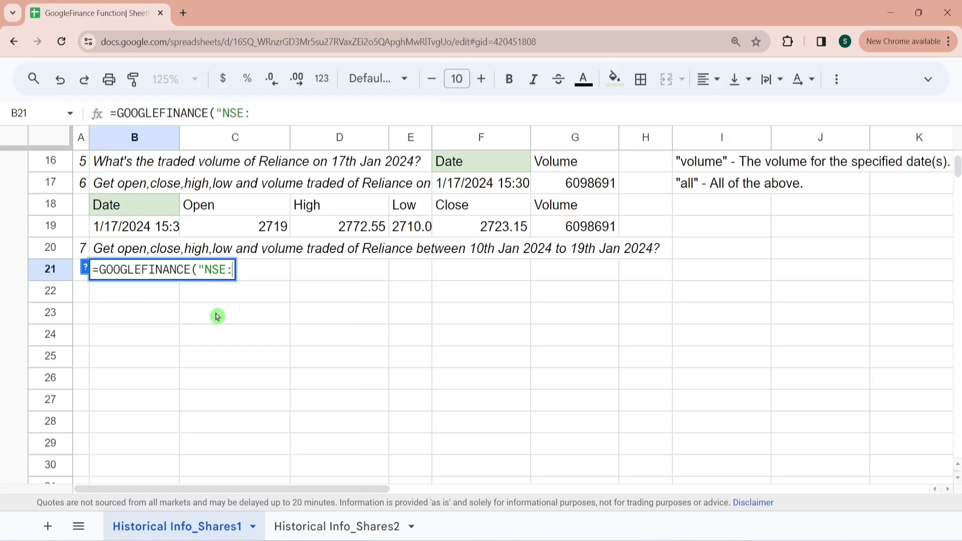
text(RELIANCE)
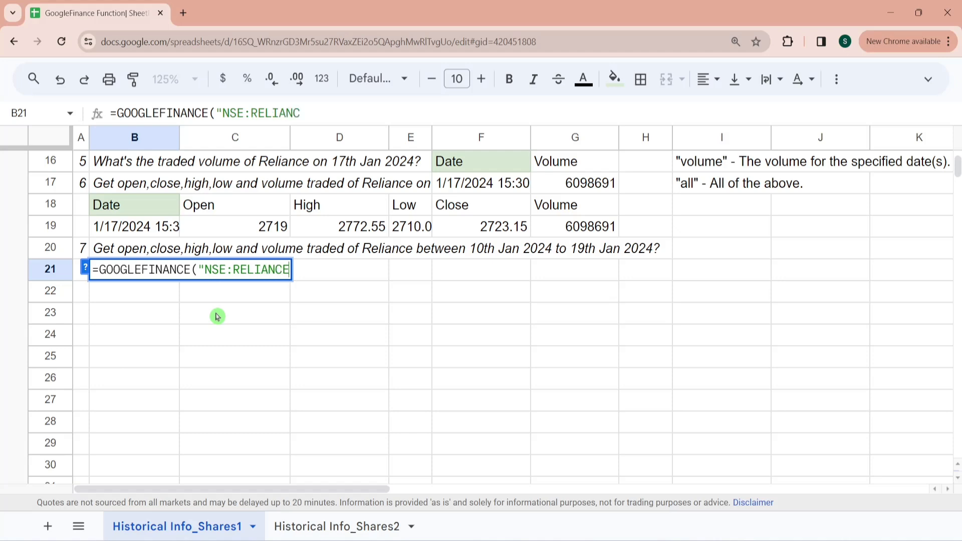
text(",)
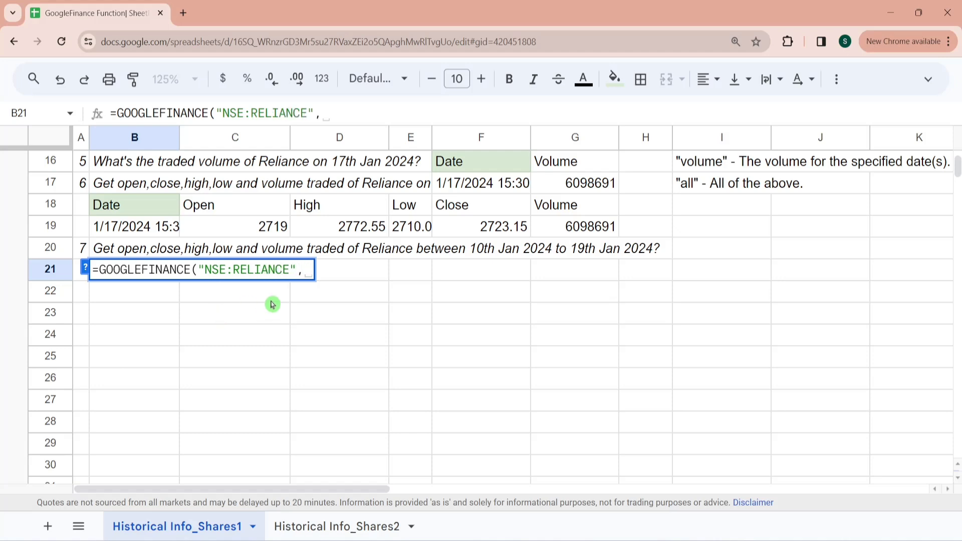
click(85, 268)
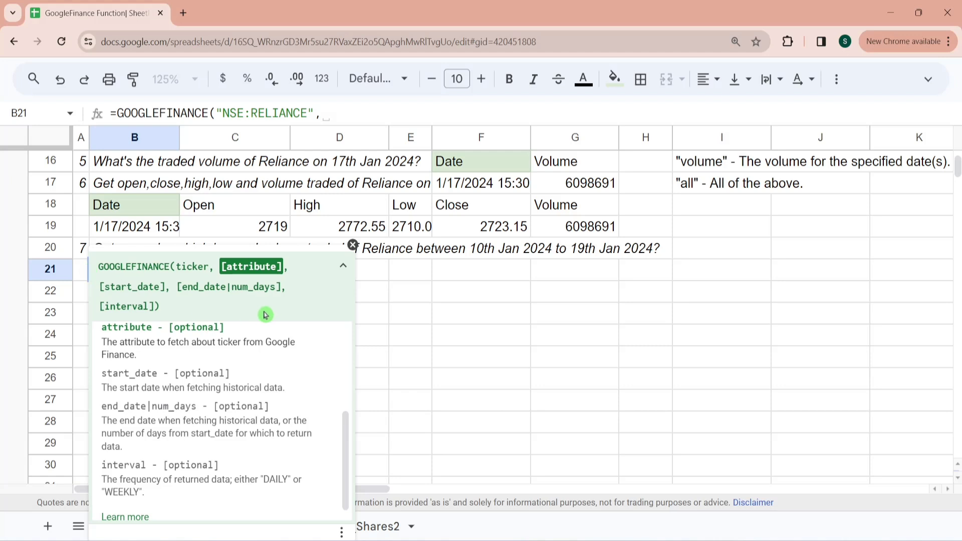
click(353, 246)
text("d)
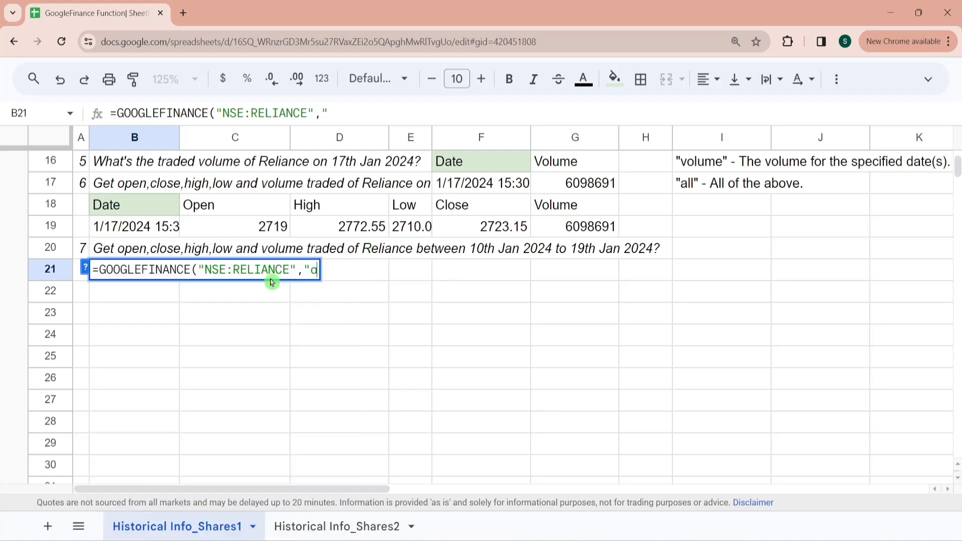
text(ll",)
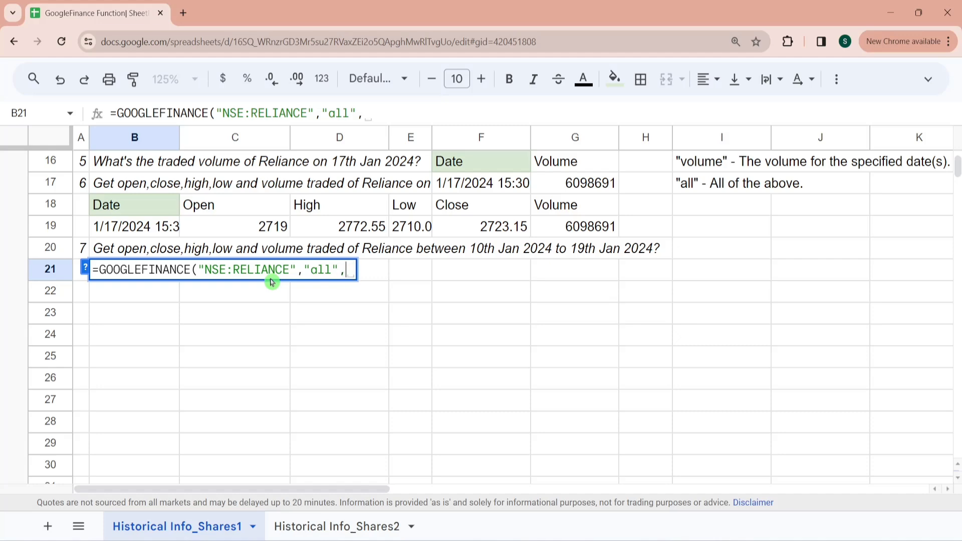
Step: Complete the B21 formula with the start date "01/09/2024" and the end date "01/19/2024"
text("01/09)
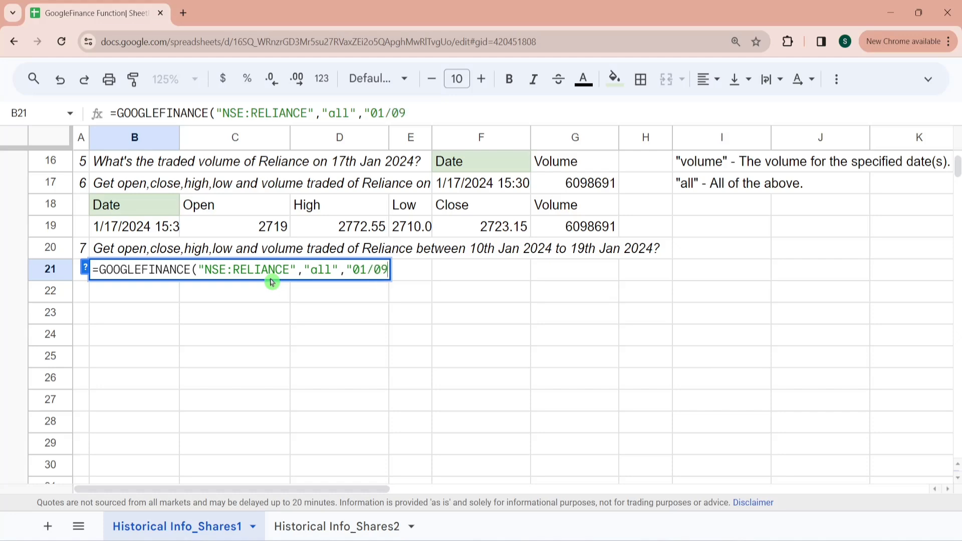
text(/2024", )
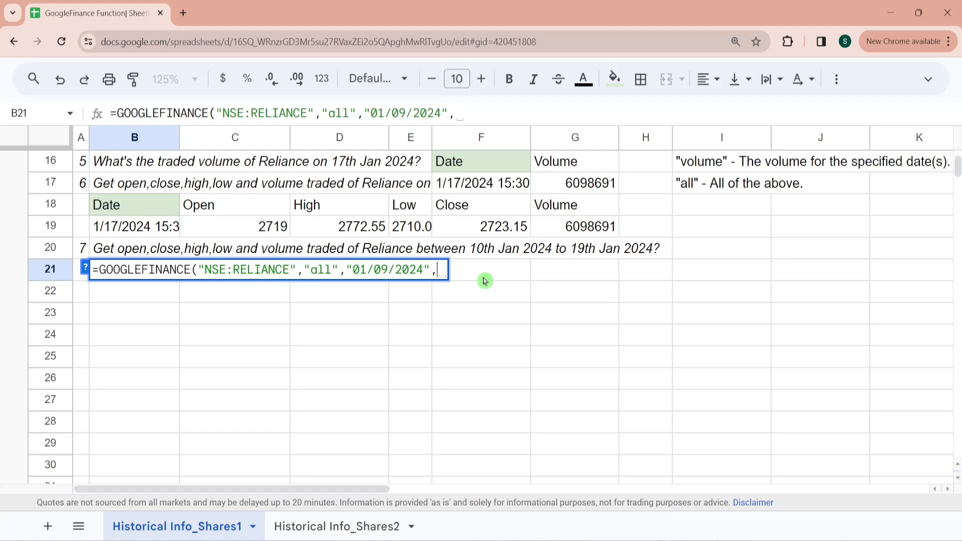
text("01/)
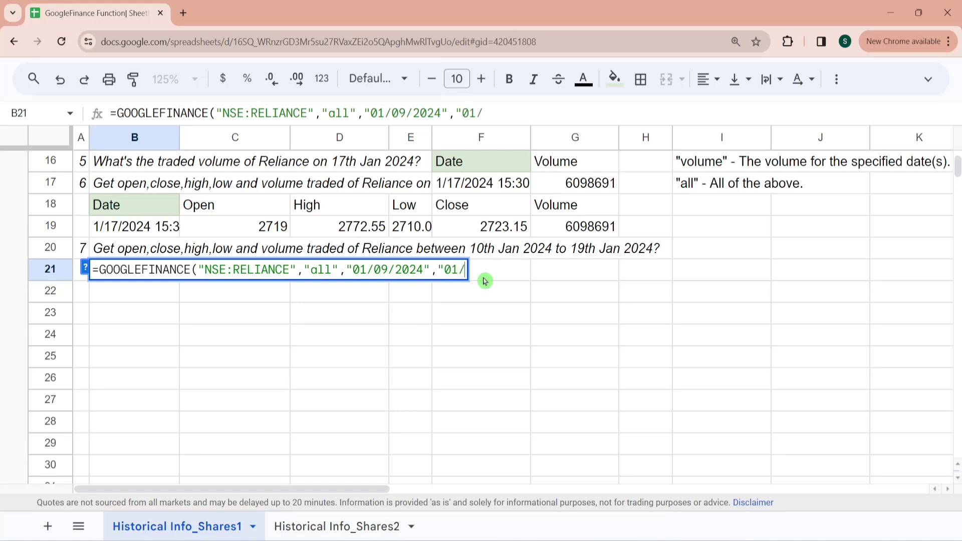
text(19/2024)
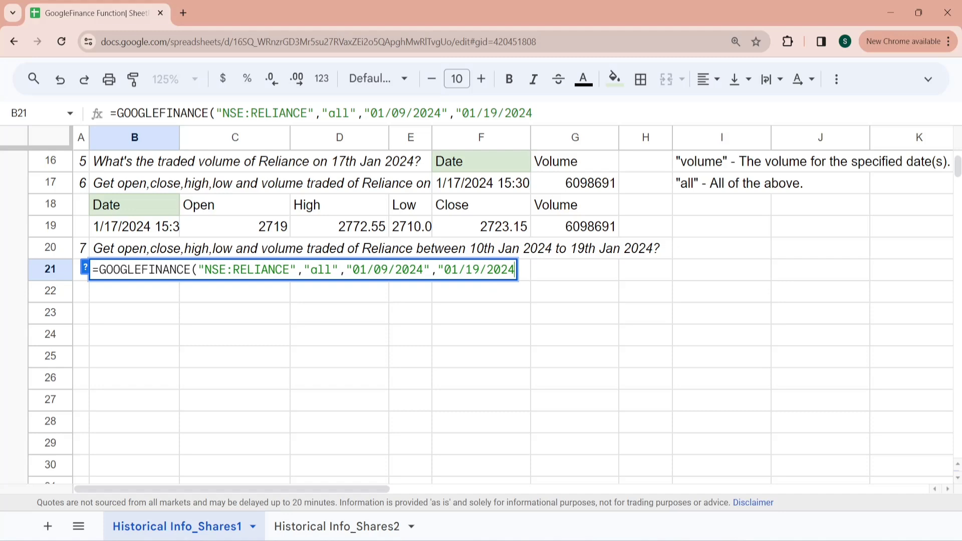
text("))
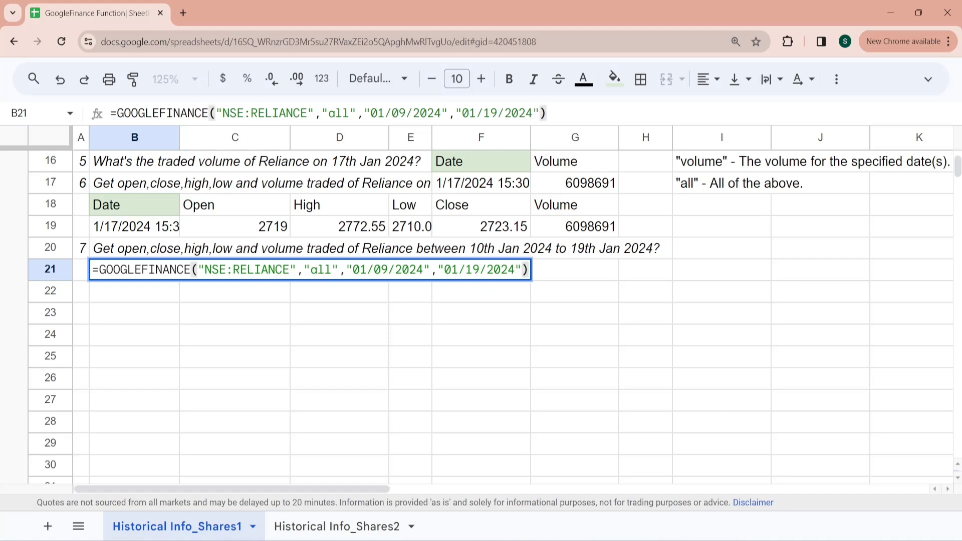
key(BackSpace)
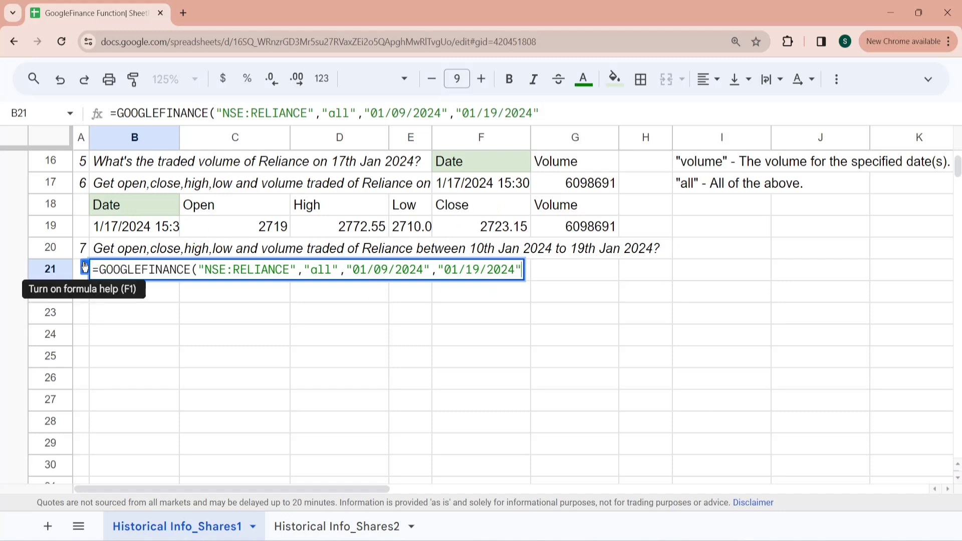
click(85, 267)
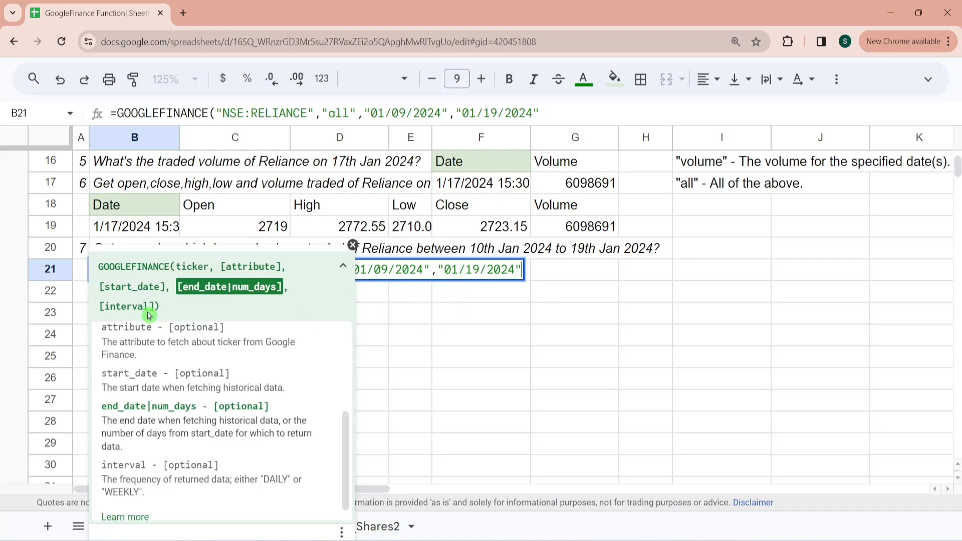
click(353, 245)
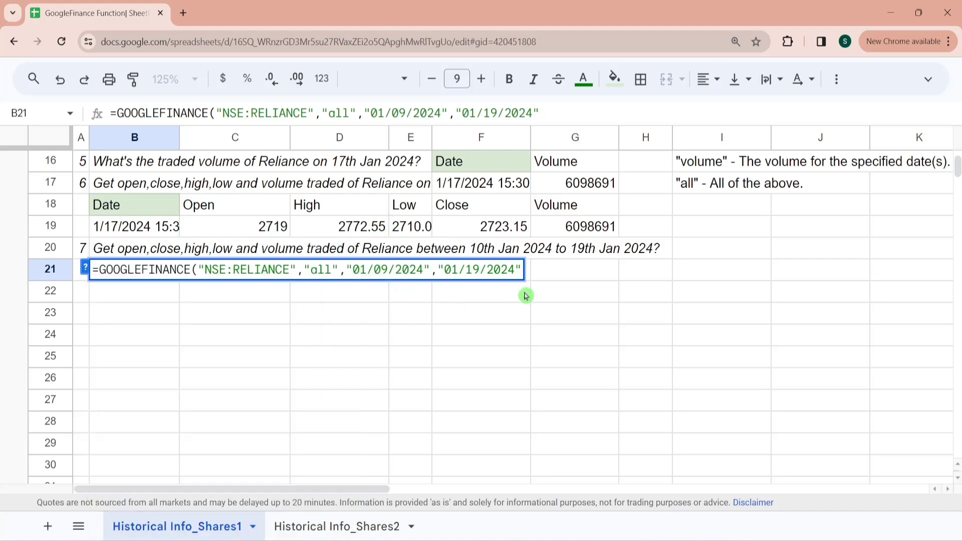
text())
key(Return)
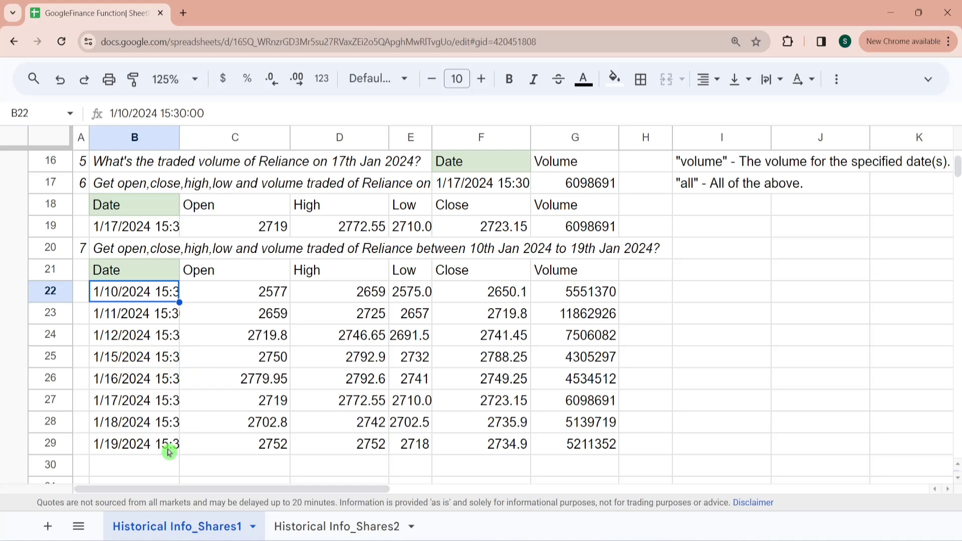
Step: Add "Weekly" as the interval argument of the formula in B21 and check the dates returned in B22 and B23
click(145, 277)
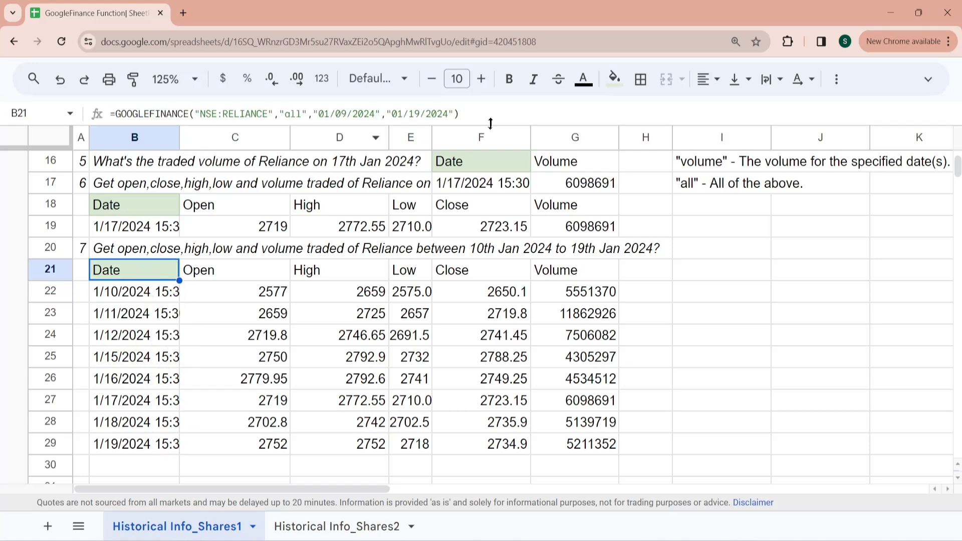
click(466, 116)
key(BackSpace)
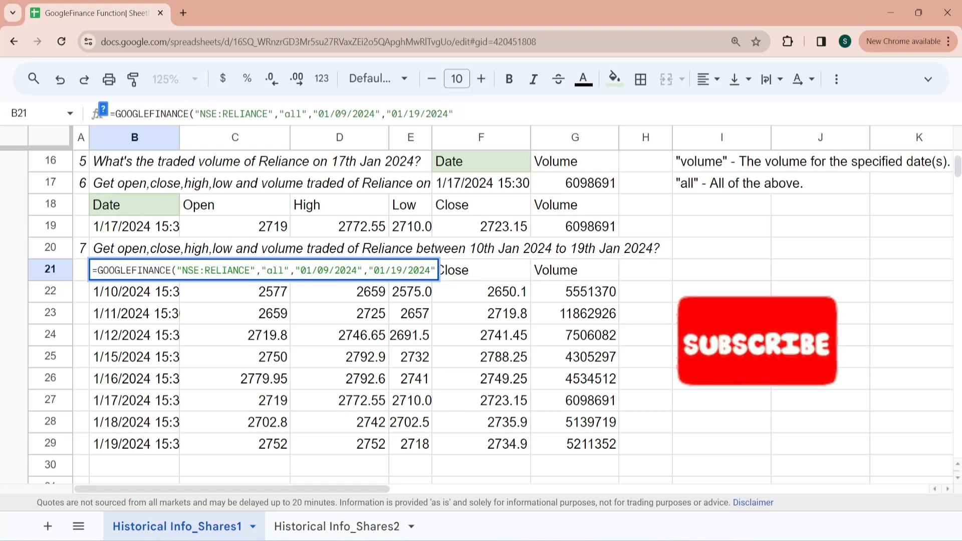
text(,)
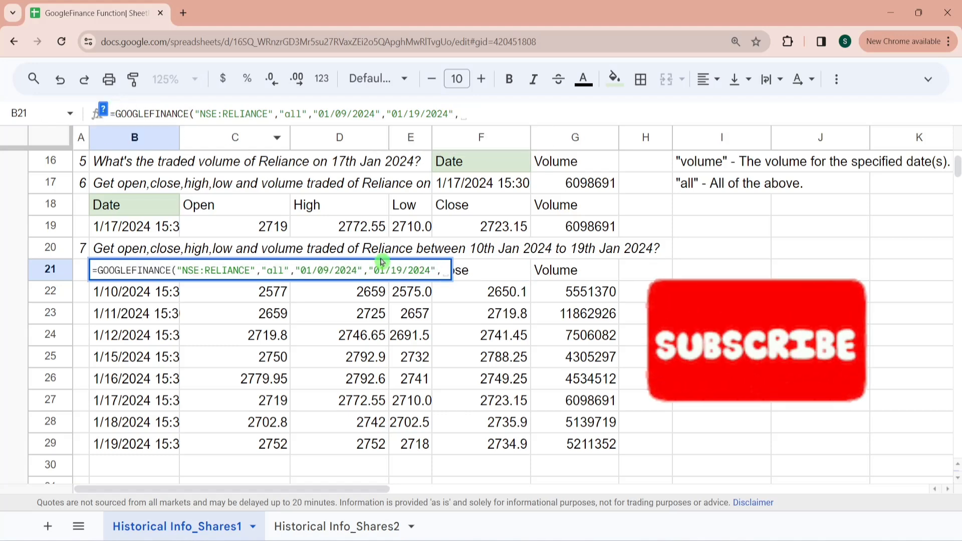
text("W)
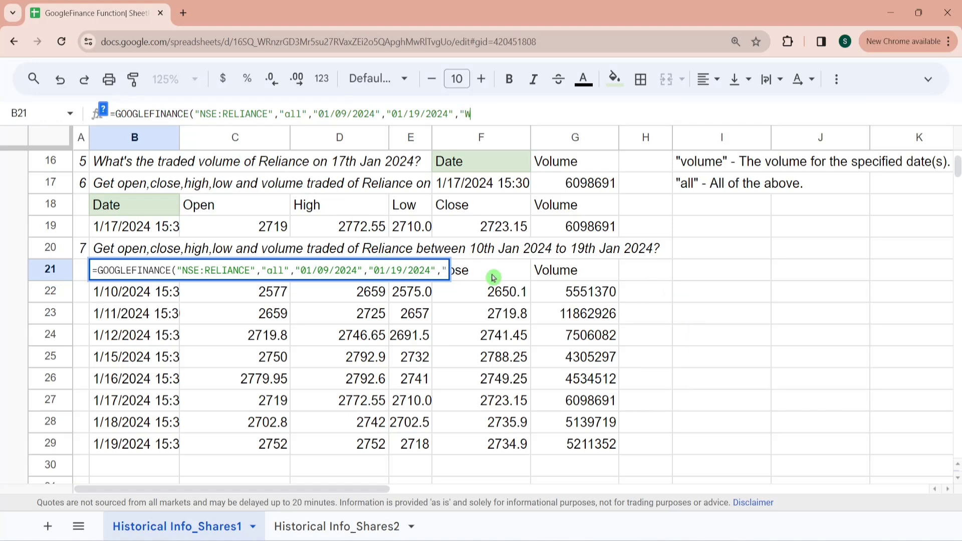
text(eekly)
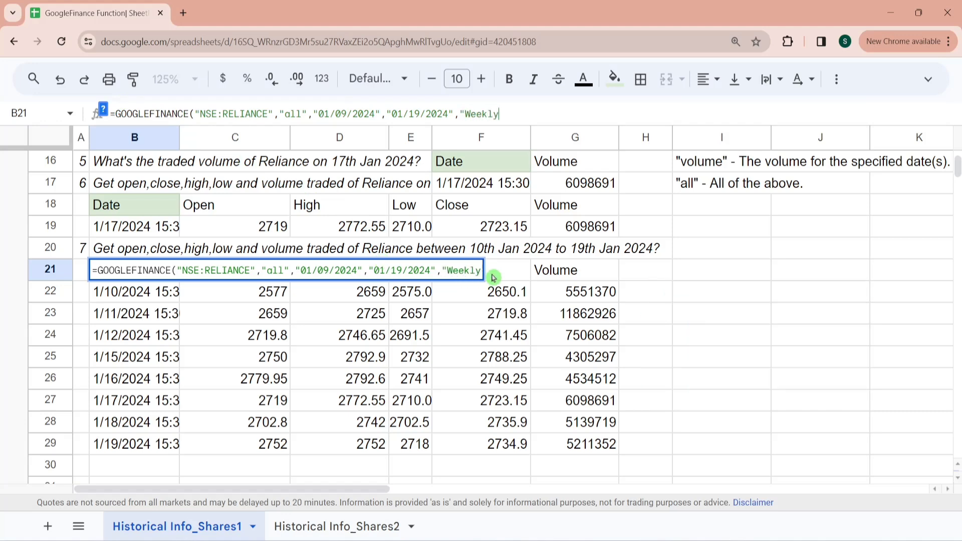
text("))
key(Return)
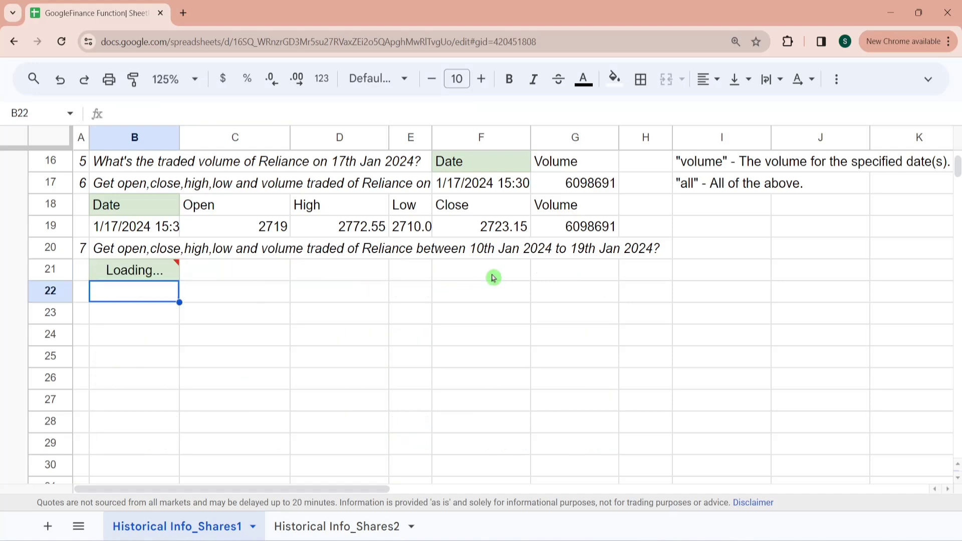
key(Up)
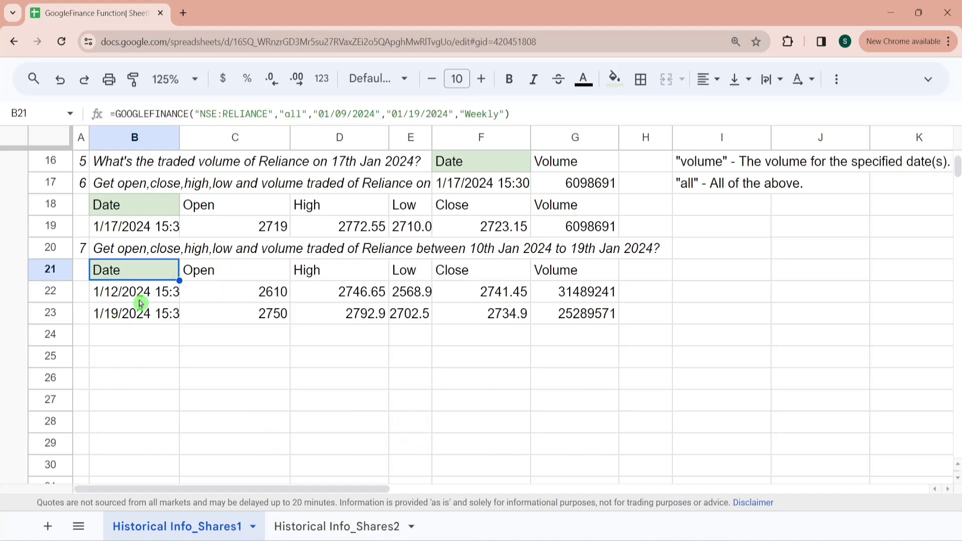
click(141, 301)
click(154, 326)
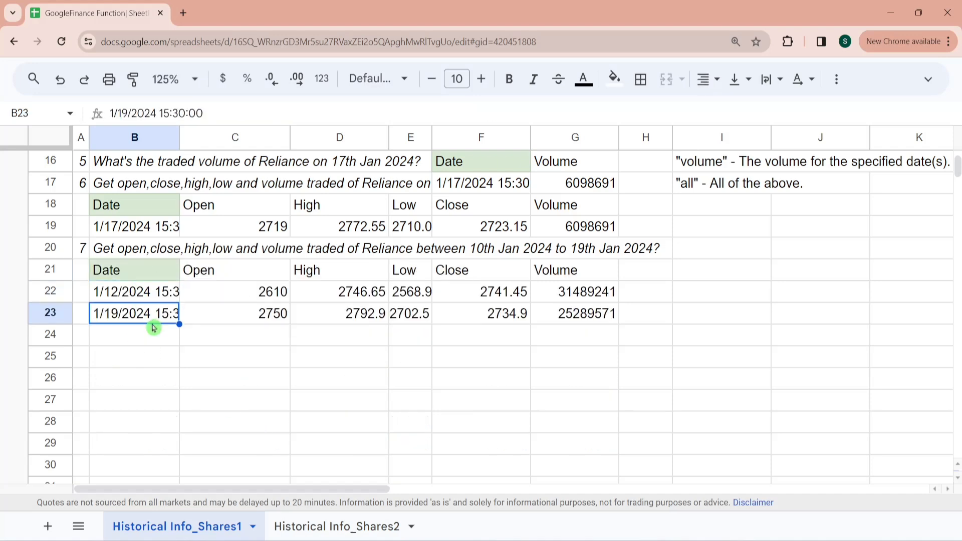
Step: Replace the "Weekly" interval in the B21 formula with the number 7
click(144, 275)
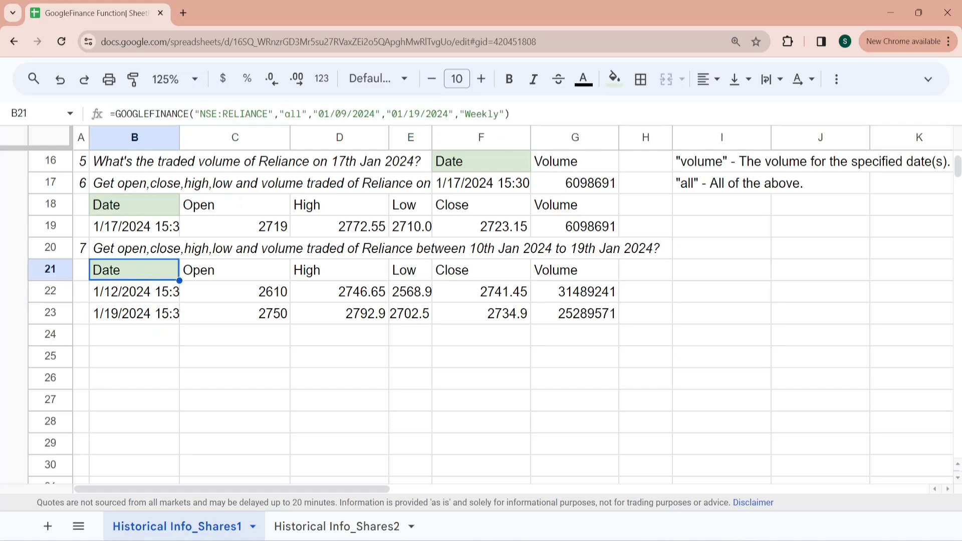
click(506, 113)
key(BackSpace)
key(BackSpace)
key(BackSpace)
key(BackSpace)
key(BackSpace)
key(BackSpace)
key(BackSpace)
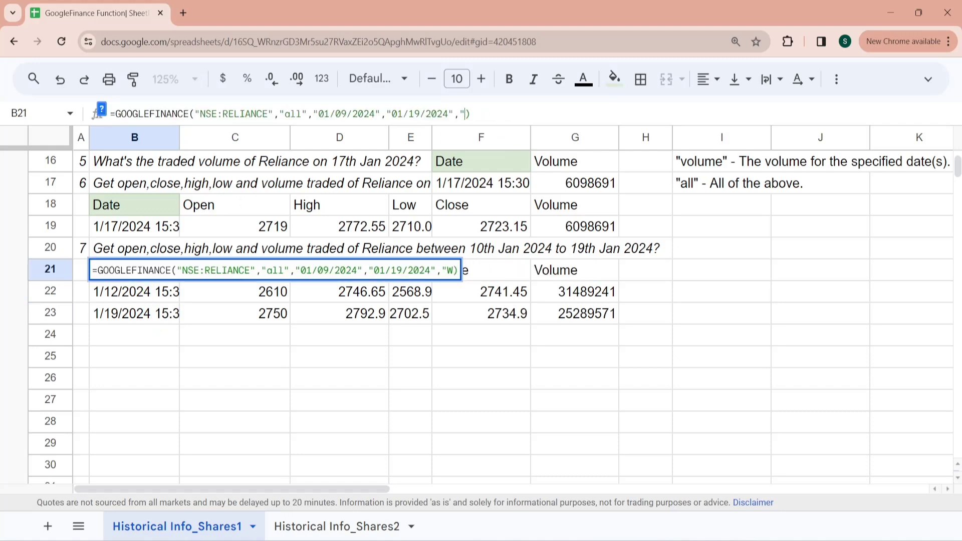
text(7)
key(Return)
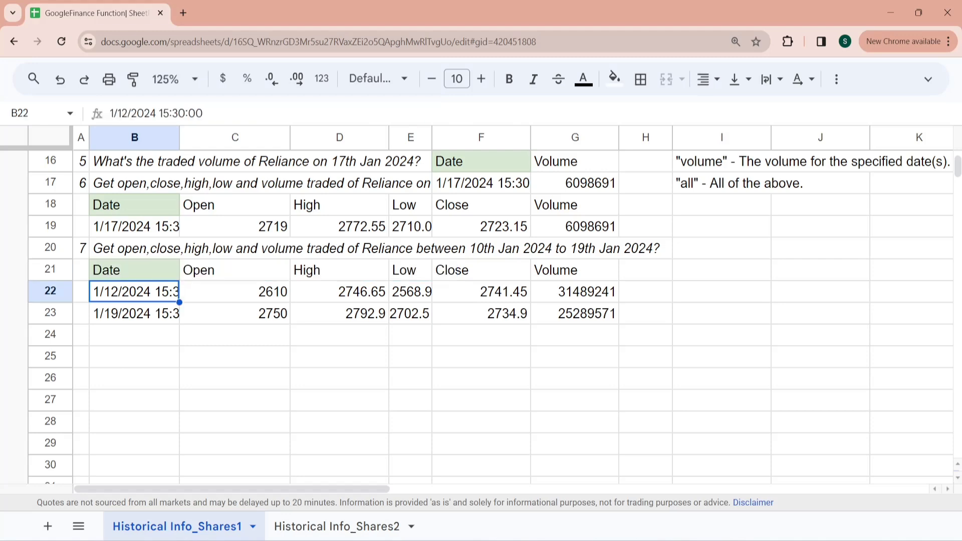
Step: Set the interval argument of the B21 formula to 1 for daily data
click(133, 270)
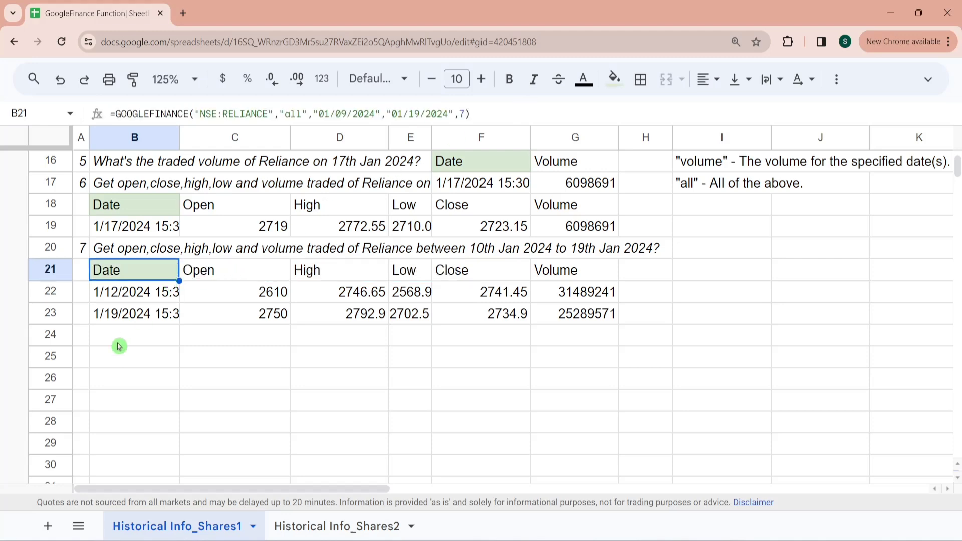
click(466, 115)
key(BackSpace)
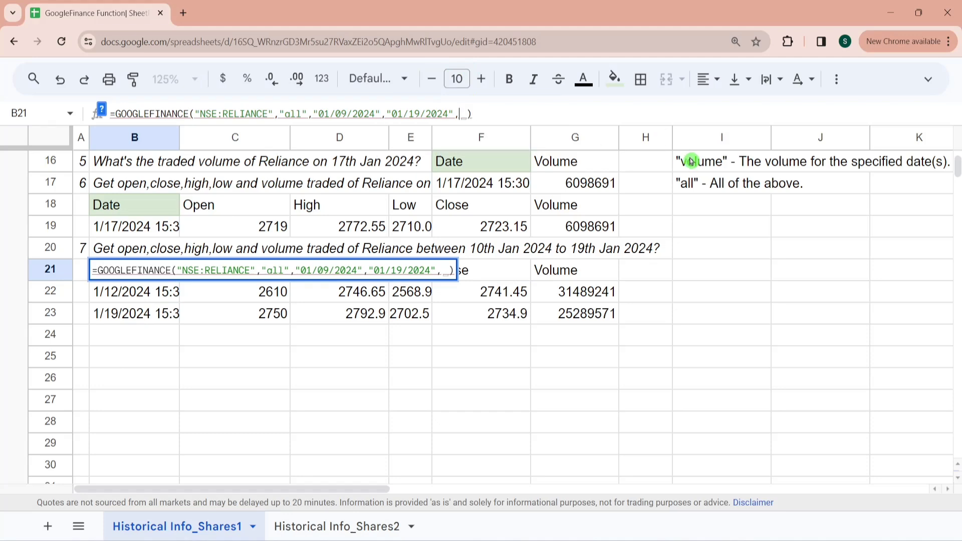
text(1)
key(Return)
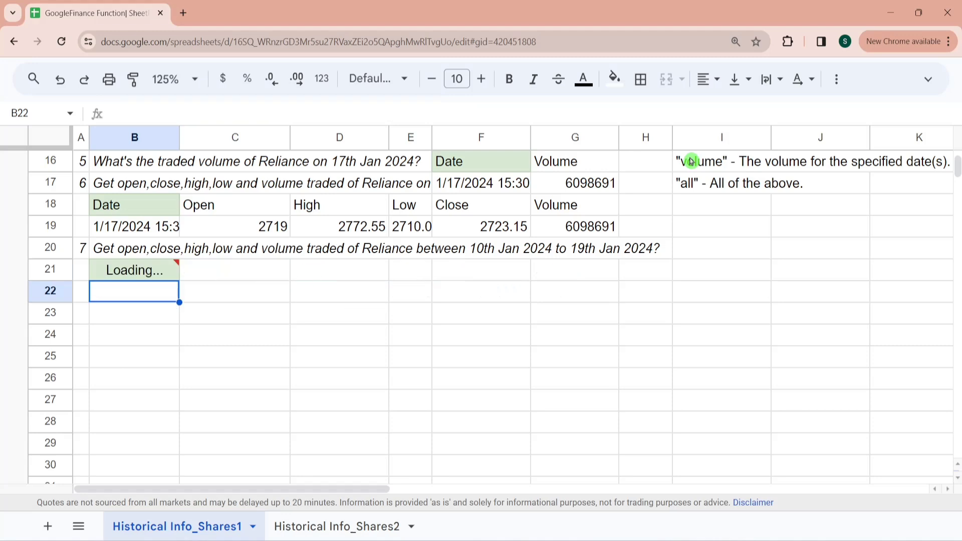
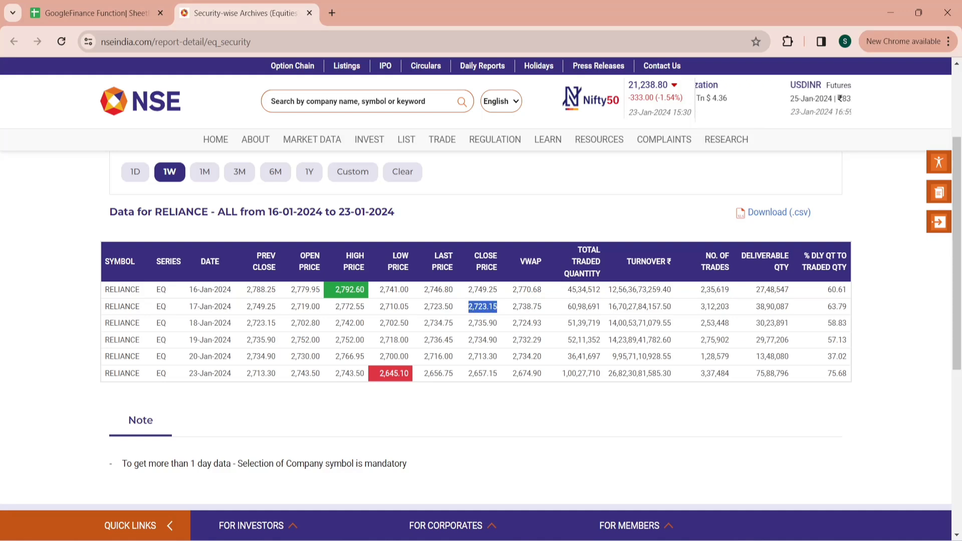
Step: Return from the NSE report to the spreadsheet and check Reliance's 17th Jan closing price in cell G11
click(134, 17)
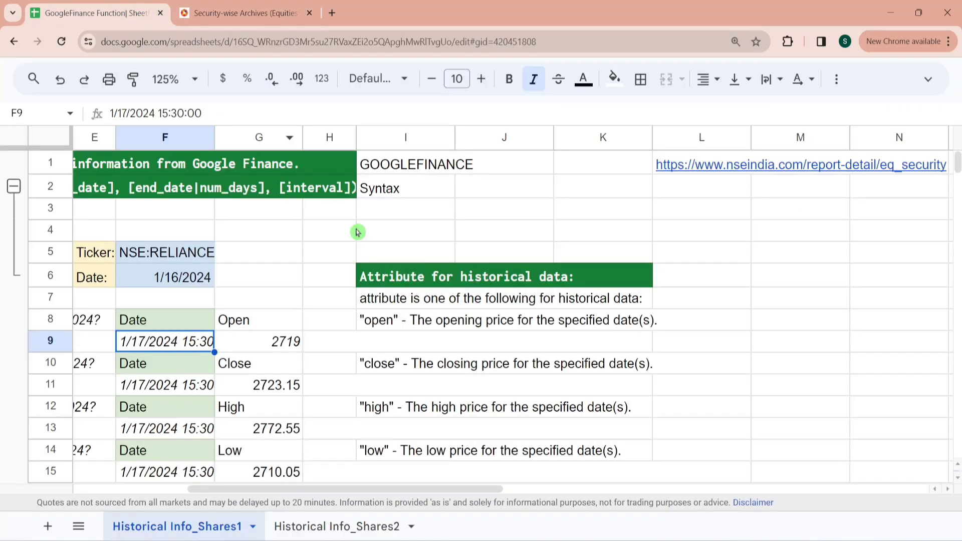
click(249, 387)
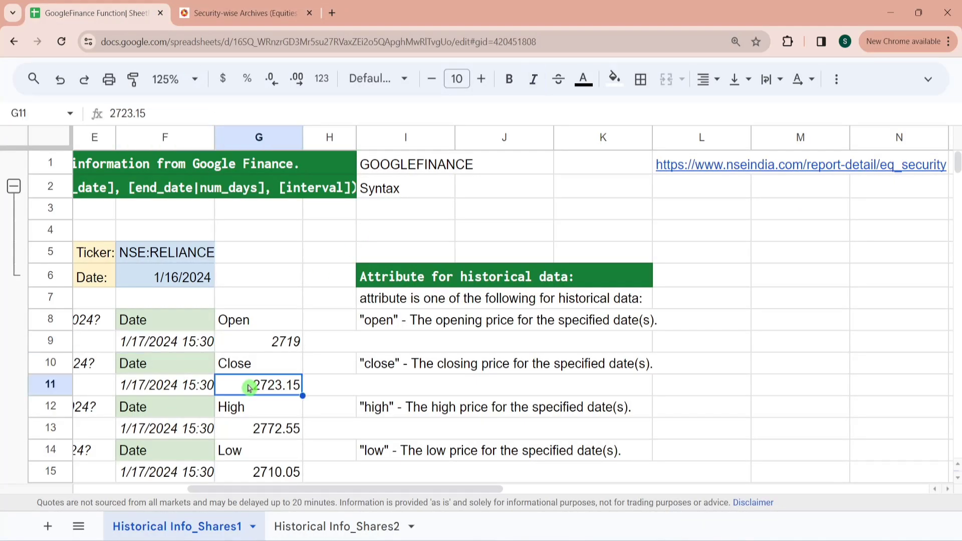
Step: Compare Reliance's 17th Jan high price in cell G13 with the high price in the NSE report
key(Down)
key(Down)
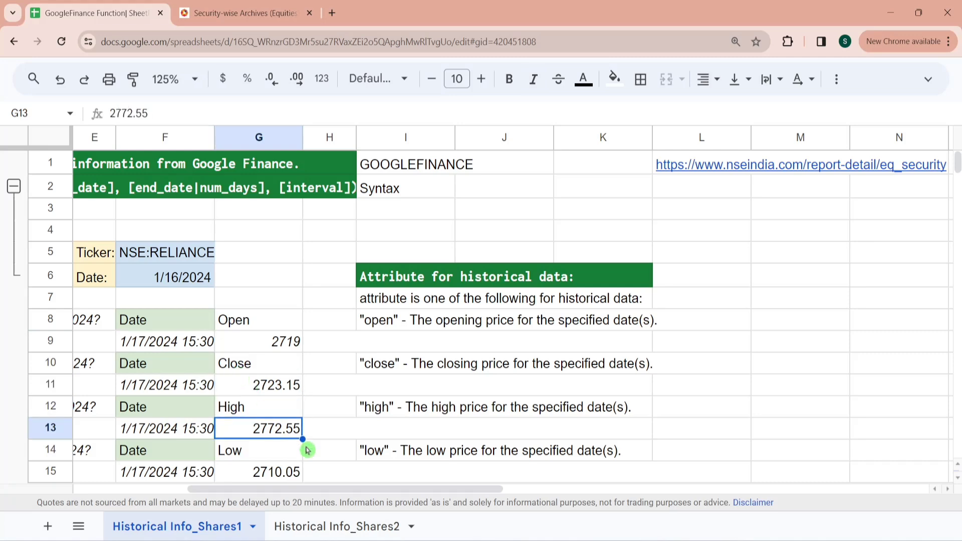
click(222, 4)
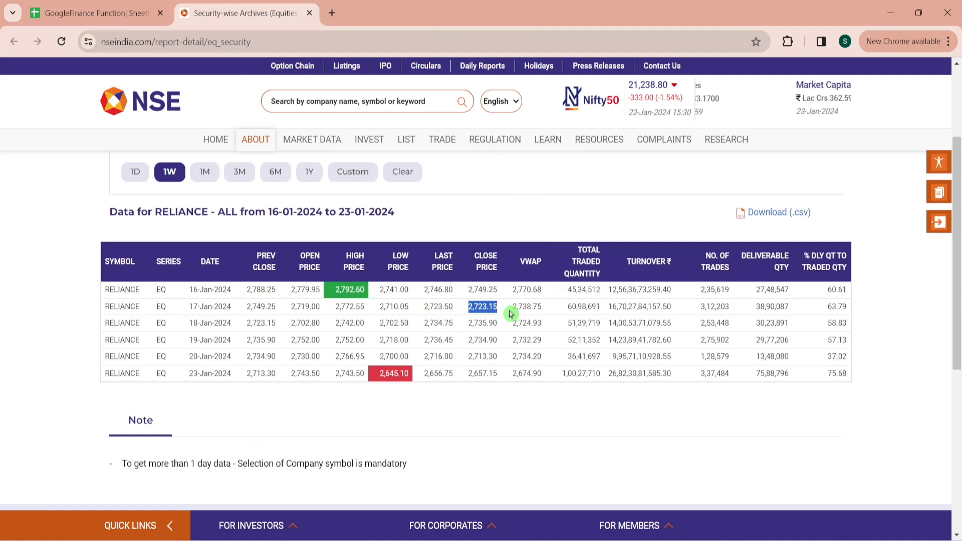
drag(365, 307, 335, 306)
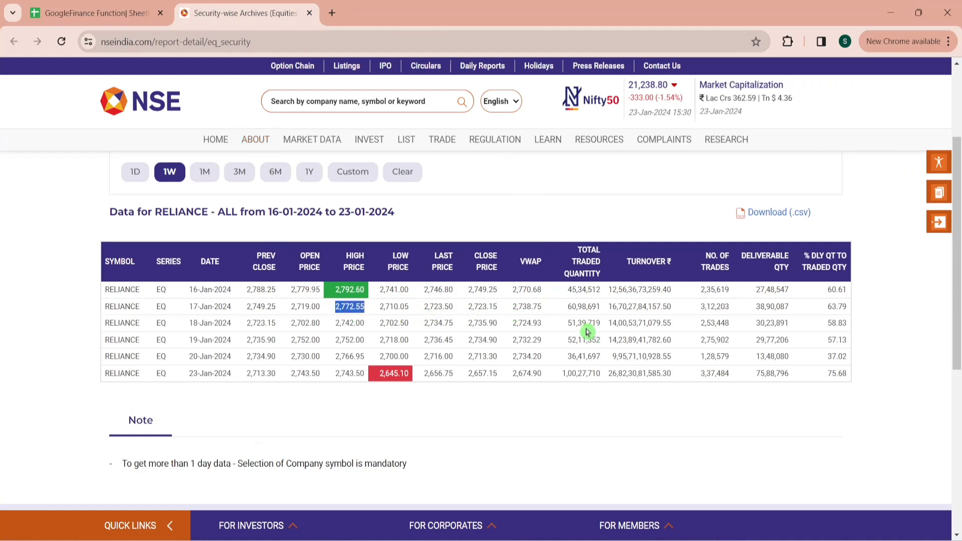
Step: Compare the 17th Jan total traded quantity in the NSE report with the volume in cell G17 of the spreadsheet
click(603, 313)
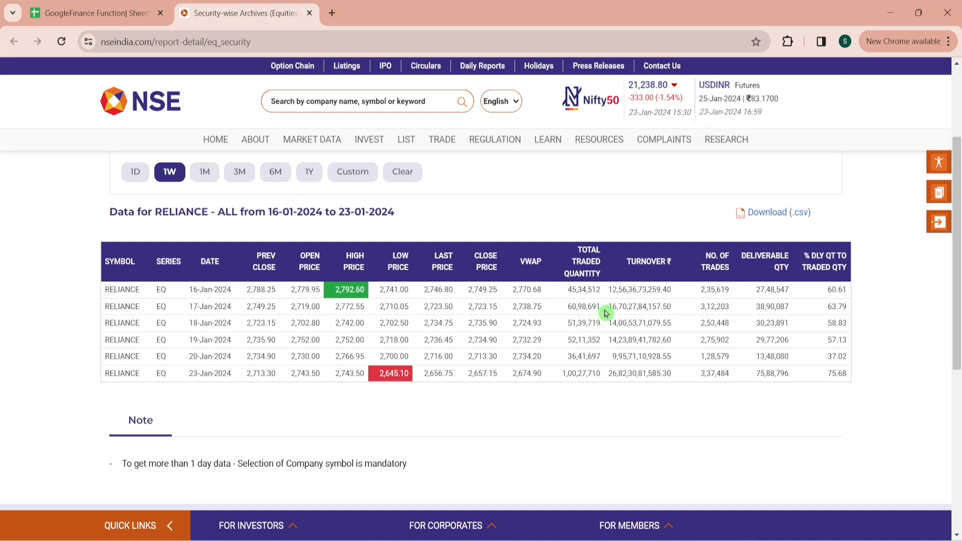
drag(602, 313, 572, 307)
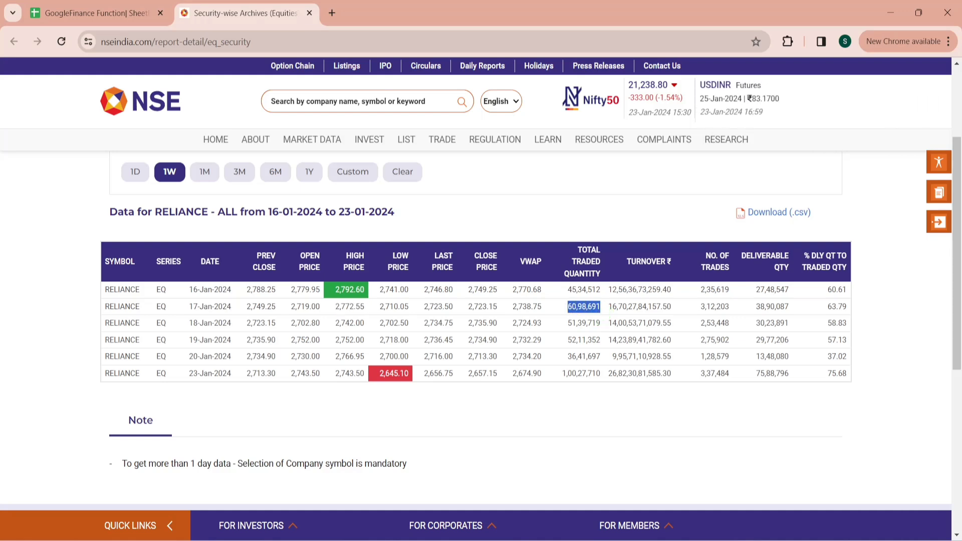
click(74, 14)
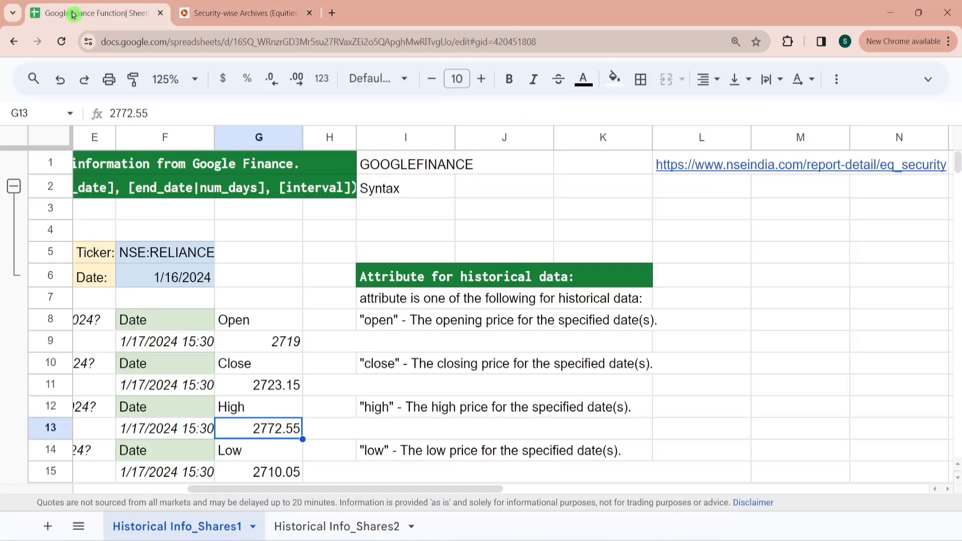
scroll(273, 351, down, 2)
click(274, 467)
click(273, 455)
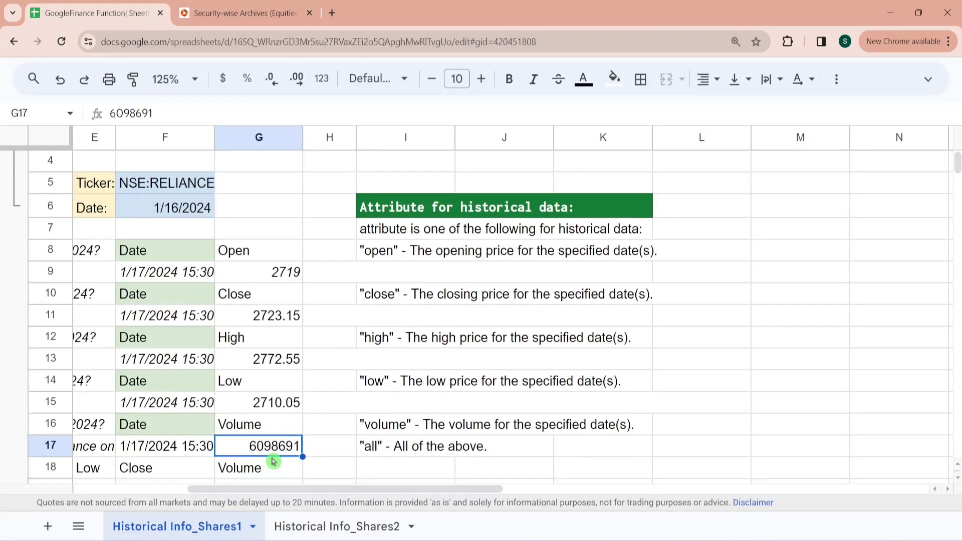
Step: Examine the all-attribute results for 17th Jan and the daily results from 10th to 19th Jan 2024 in rows 18 to 29
key(Left)
key(Left)
key(Left)
key(Left)
key(Left)
key(Left)
key(Down)
key(Down)
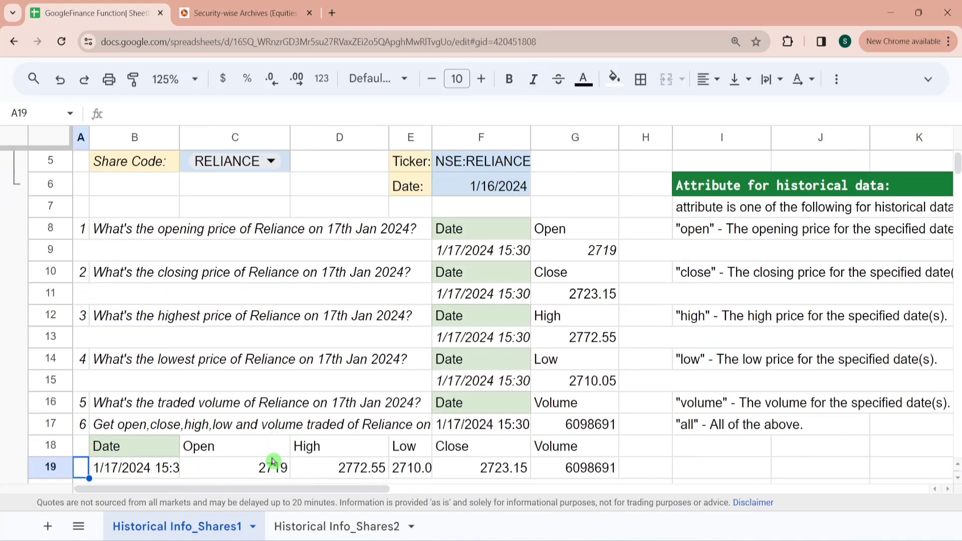
key(Down)
key(Down)
key(Down)
key(Down)
key(Down)
key(Down)
key(Down)
key(Down)
key(Down)
key(Down)
key(Up)
key(Up)
key(Up)
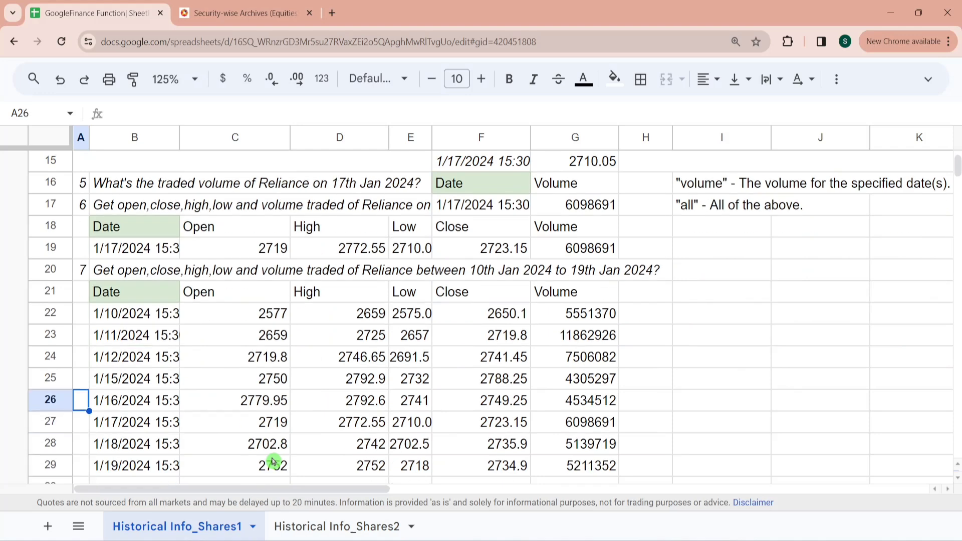
key(Down)
key(Down)
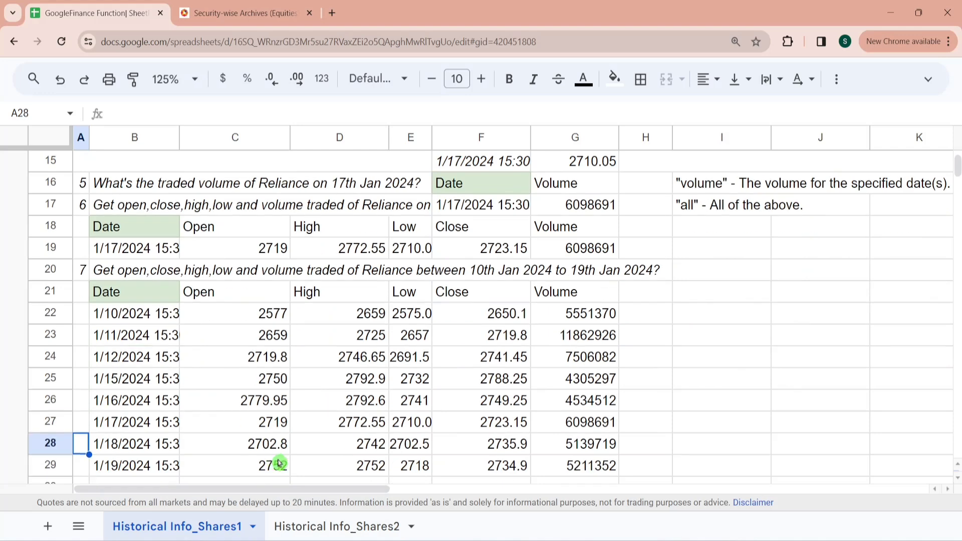
Step: Compare Reliance's 19th Jan prices in row 29 with the 19-Jan-2024 row of the NSE report
click(233, 471)
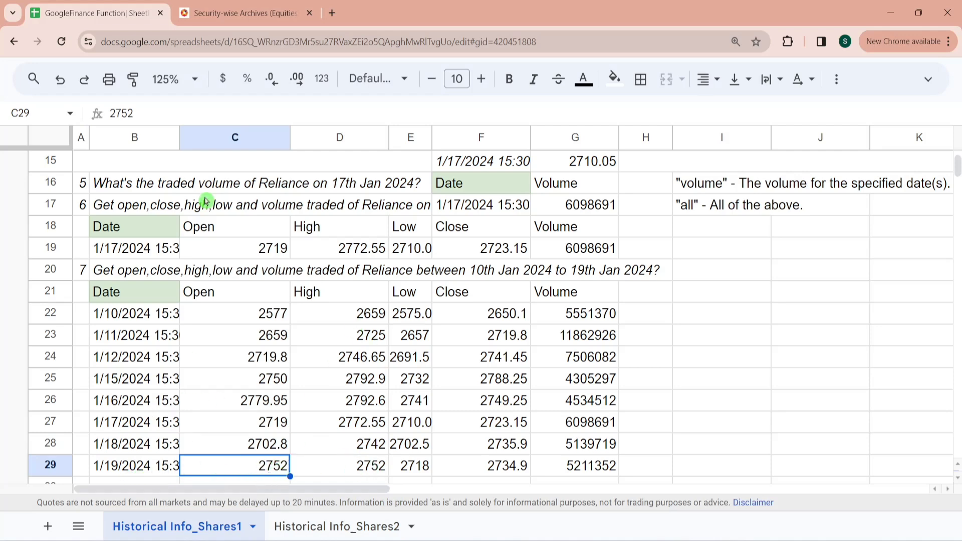
click(237, 14)
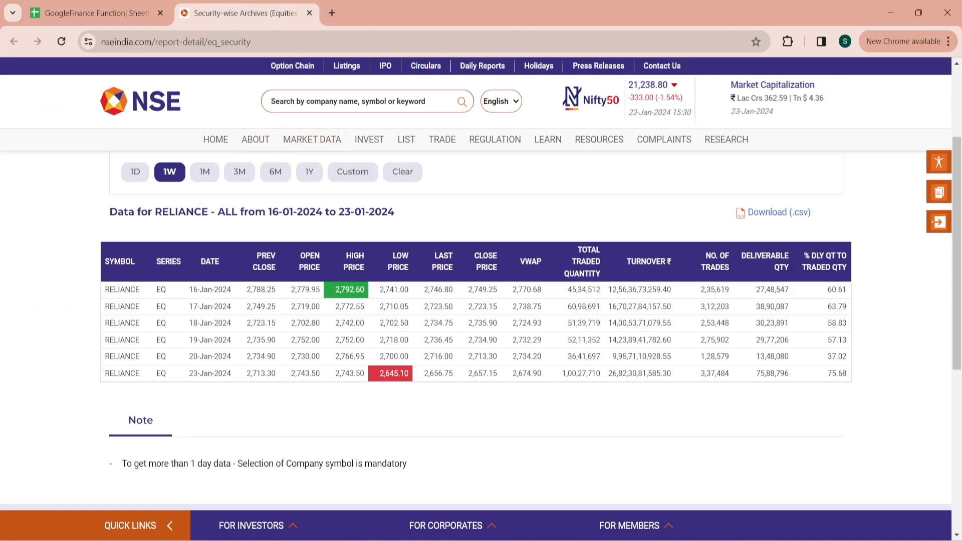
drag(336, 340, 345, 340)
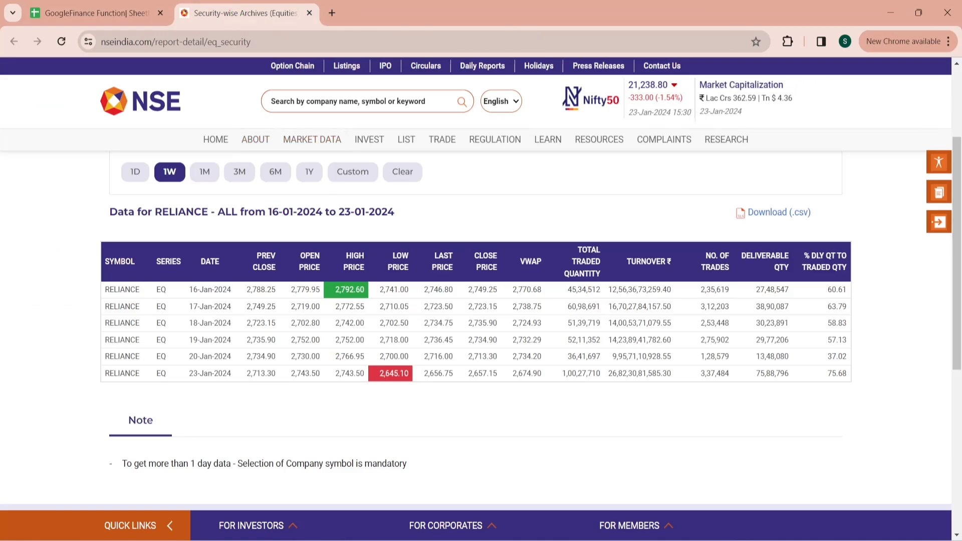
click(120, 3)
click(419, 467)
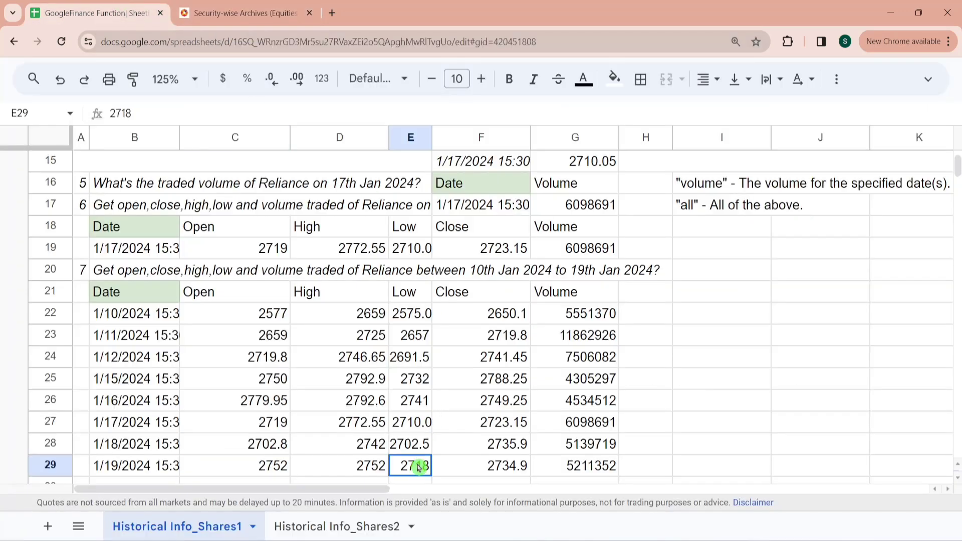
Step: Collapse the grouped rows 3 to 6 beneath the GOOGLEFINANCE syntax header
key(Left)
key(Home)
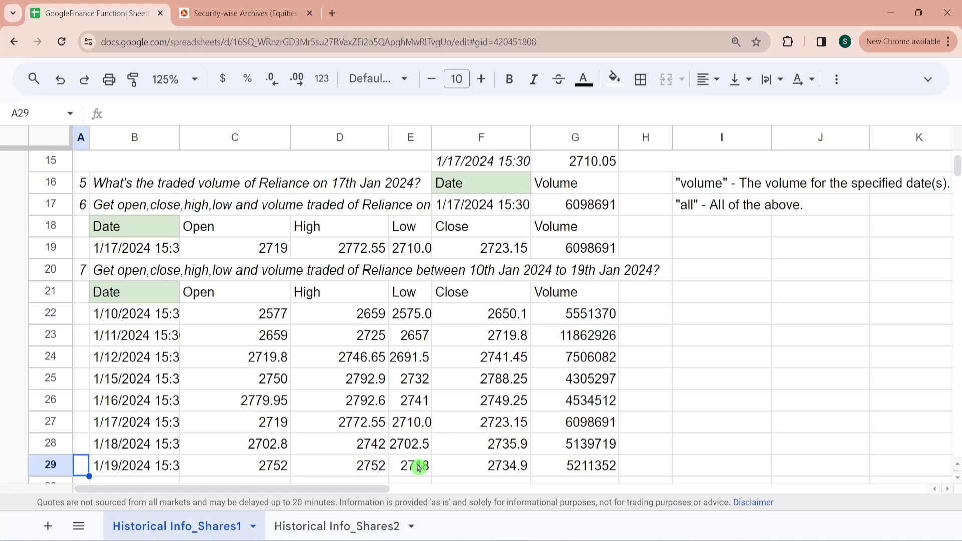
key(Up)
key(Up)
key(Up)
key(Up)
key(Up)
key(Up)
key(Up)
key(Up)
key(Up)
key(Up)
key(Up)
key(Up)
key(Up)
key(Up)
key(Up)
key(Up)
key(Up)
key(Up)
key(Up)
key(Up)
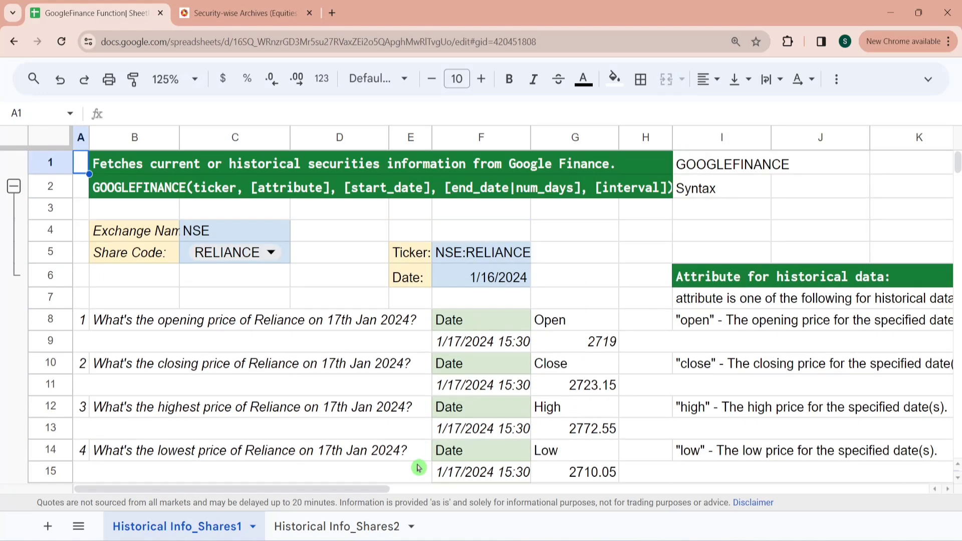
key(Down)
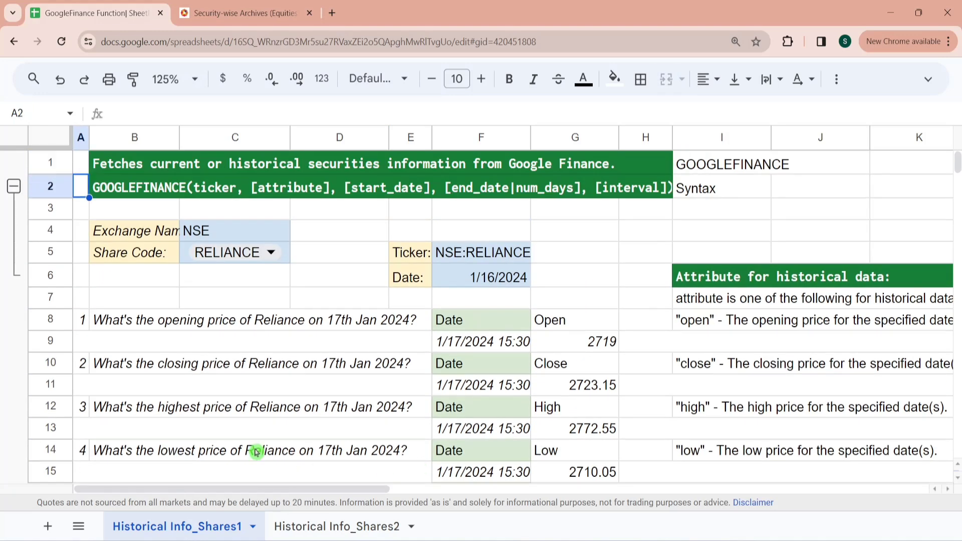
click(19, 189)
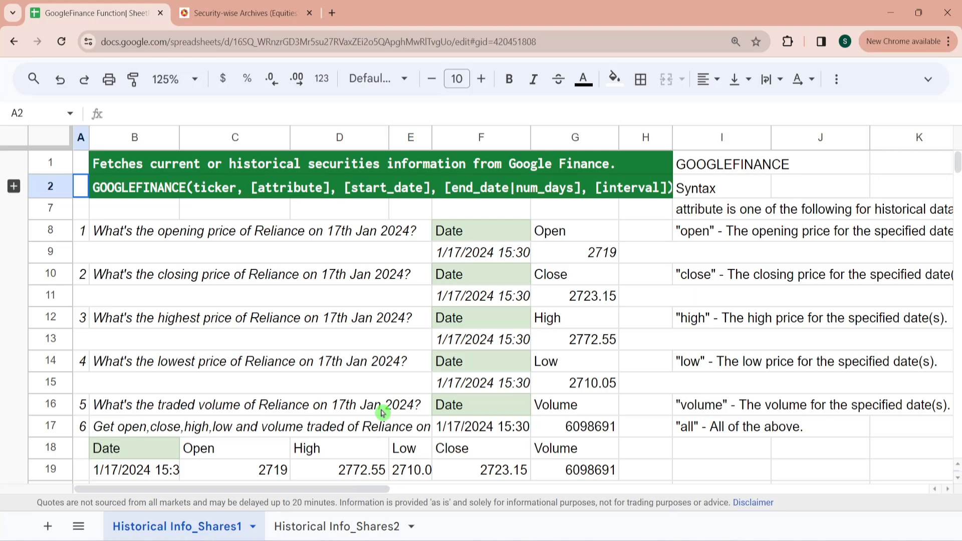
Step: Open the Historical Info_Shares2 sheet and review the available choices for Share Code in B3 and Attribute in B5
click(359, 530)
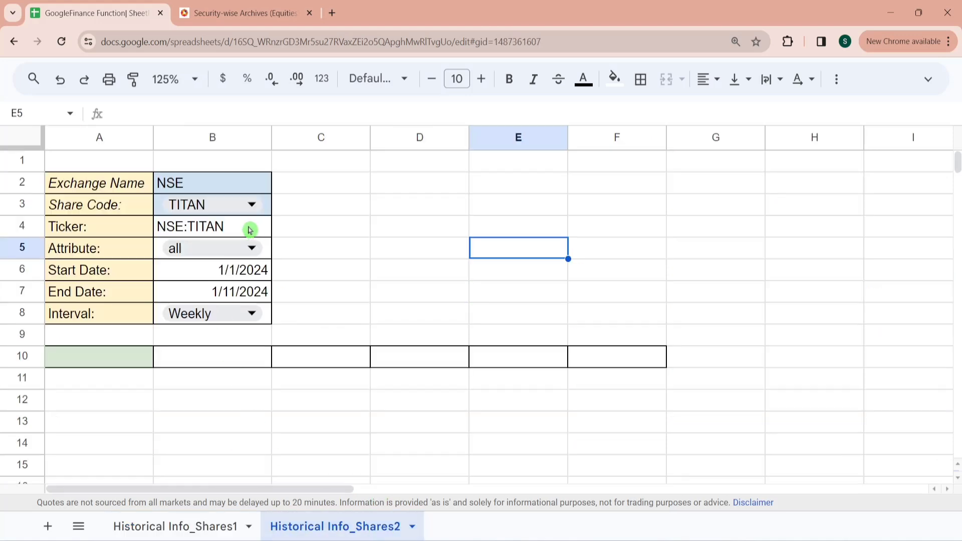
click(251, 205)
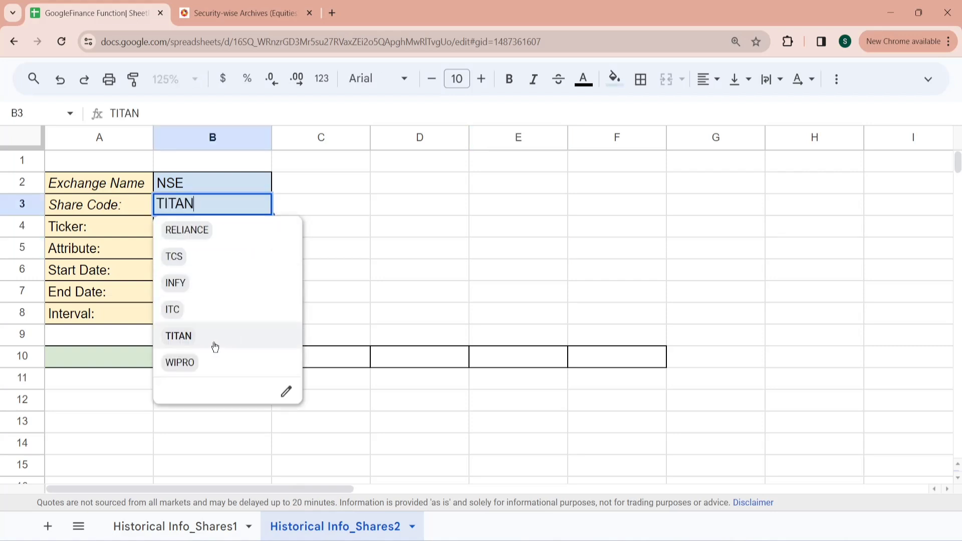
click(370, 214)
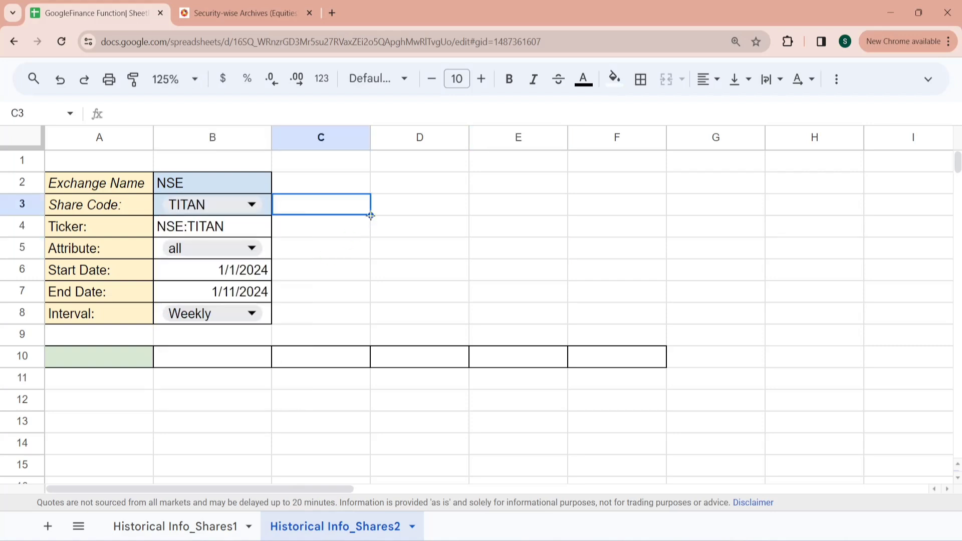
click(253, 249)
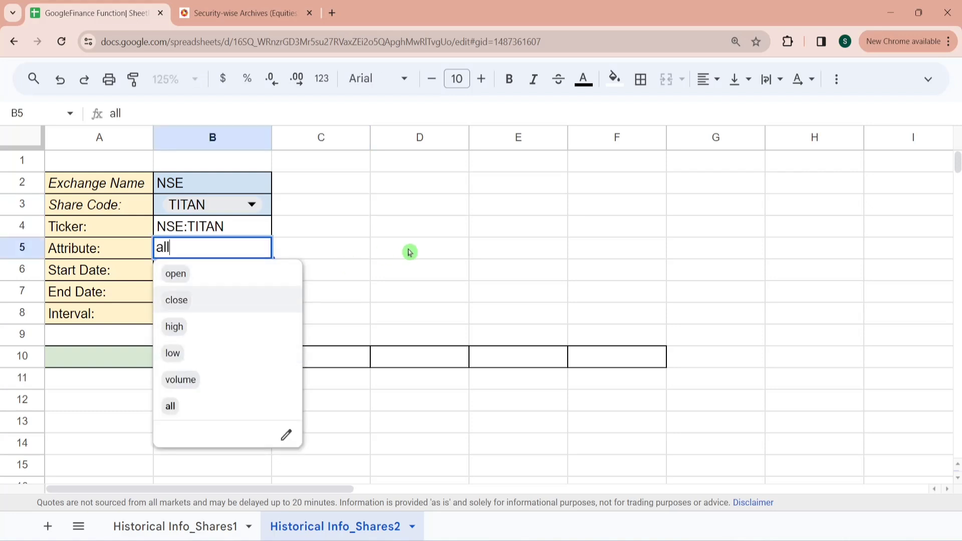
Step: Start a GOOGLEFINANCE formula in A10 with cell B4 as the ticker
click(110, 367)
text(=Goo)
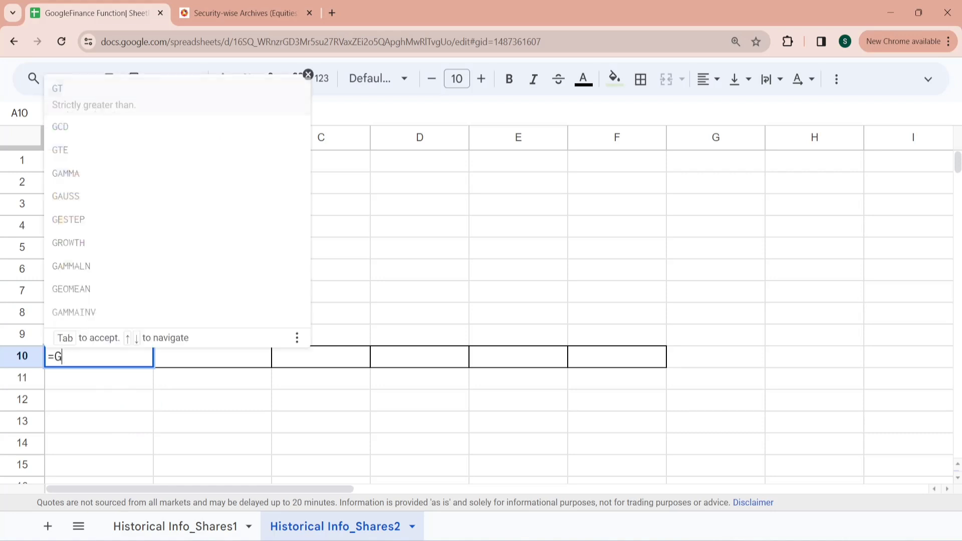
click(119, 388)
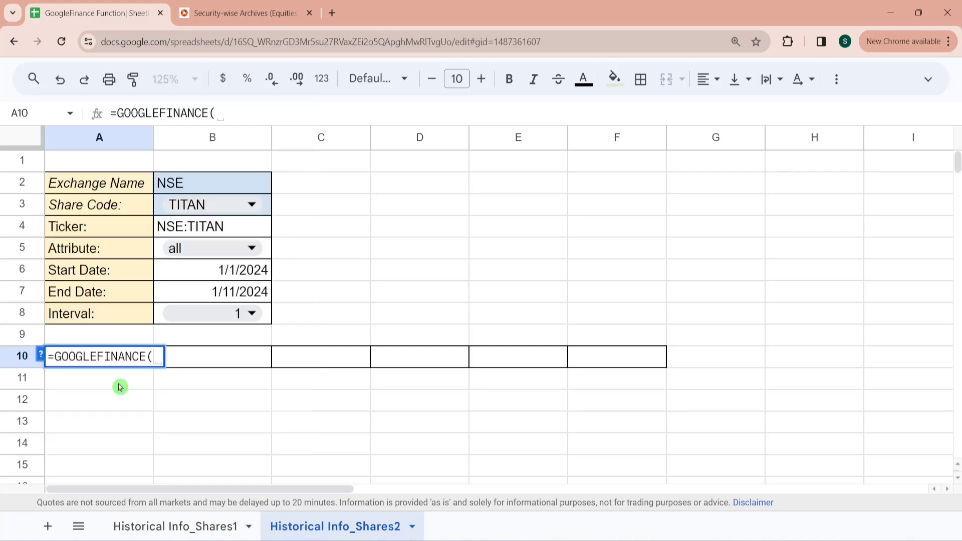
click(42, 357)
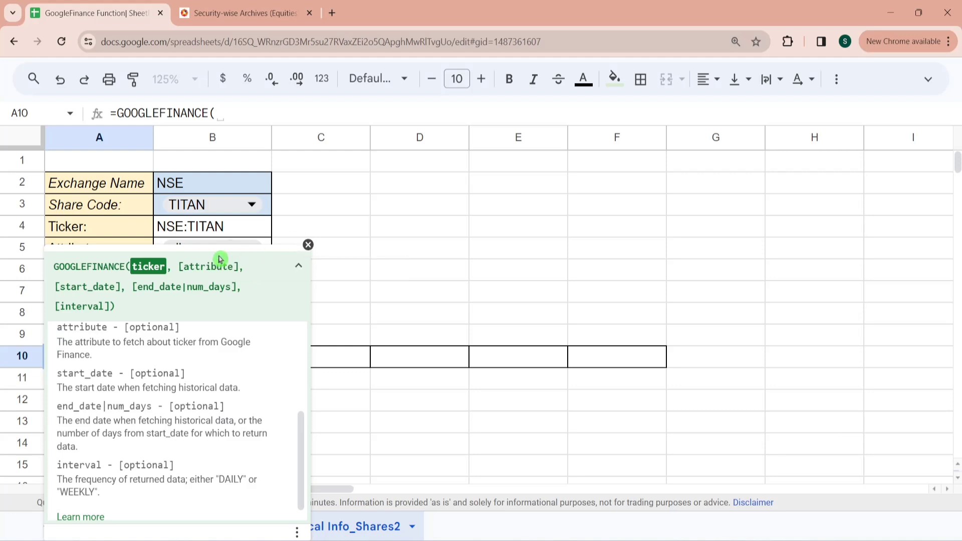
click(308, 246)
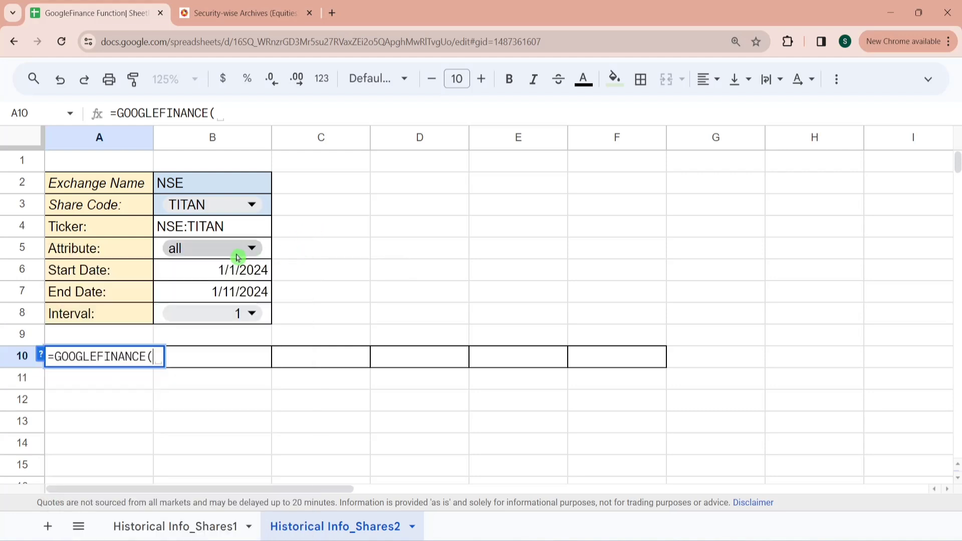
click(237, 225)
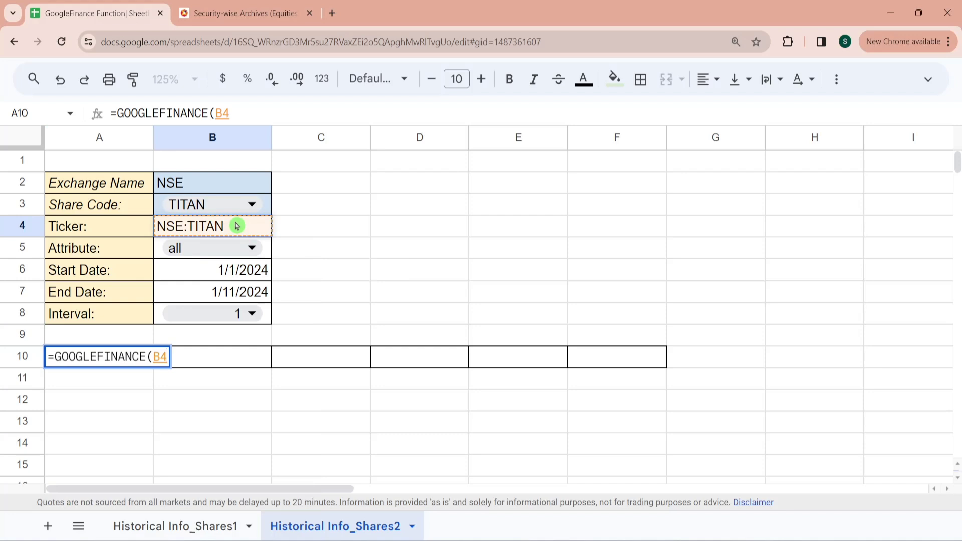
text(,)
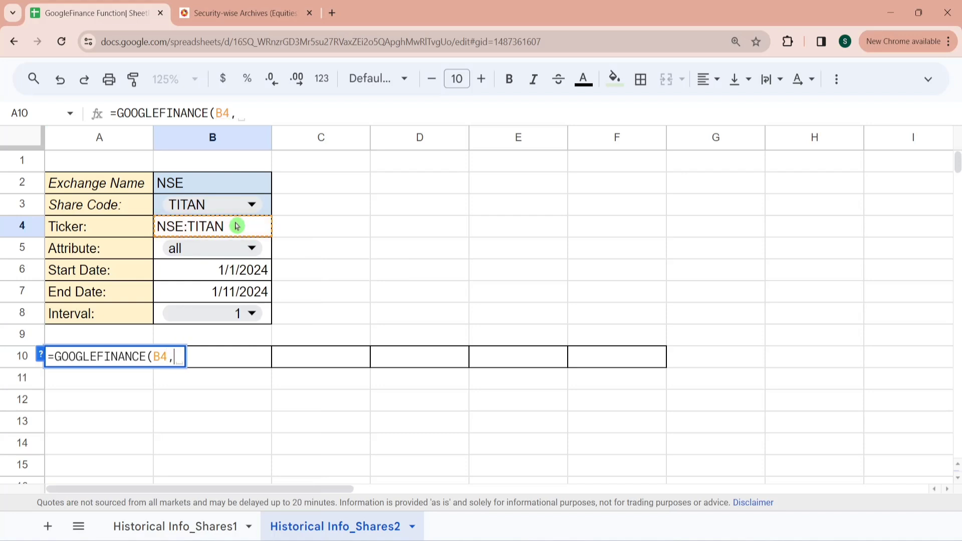
Step: Complete the A10 formula with B5 as attribute, B6 as start date, B7 as end date and B8 as interval
click(163, 251)
text(,)
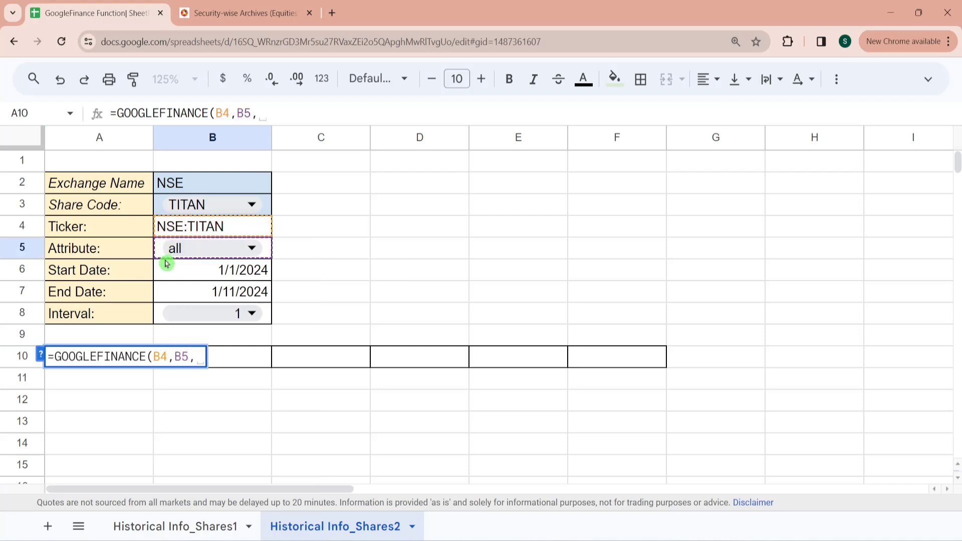
click(172, 275)
text(,)
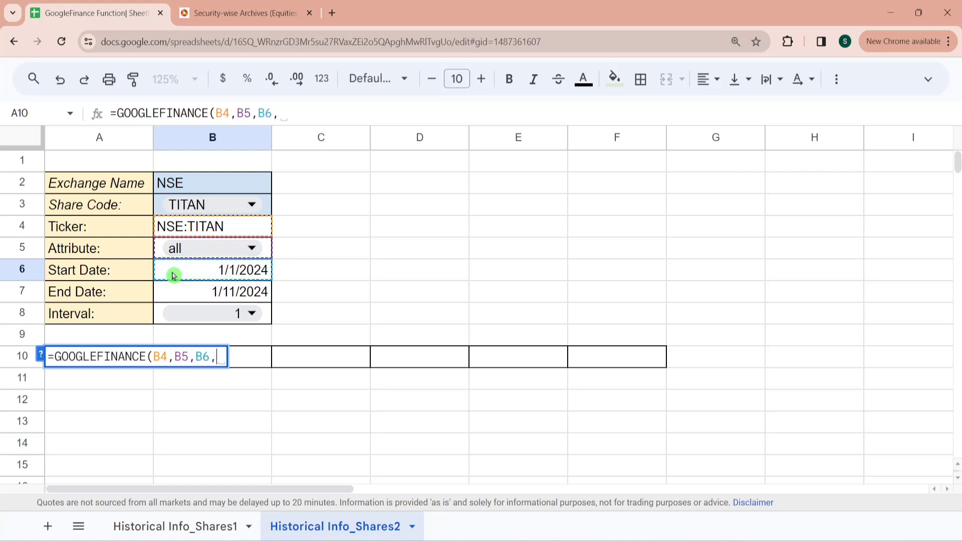
click(183, 290)
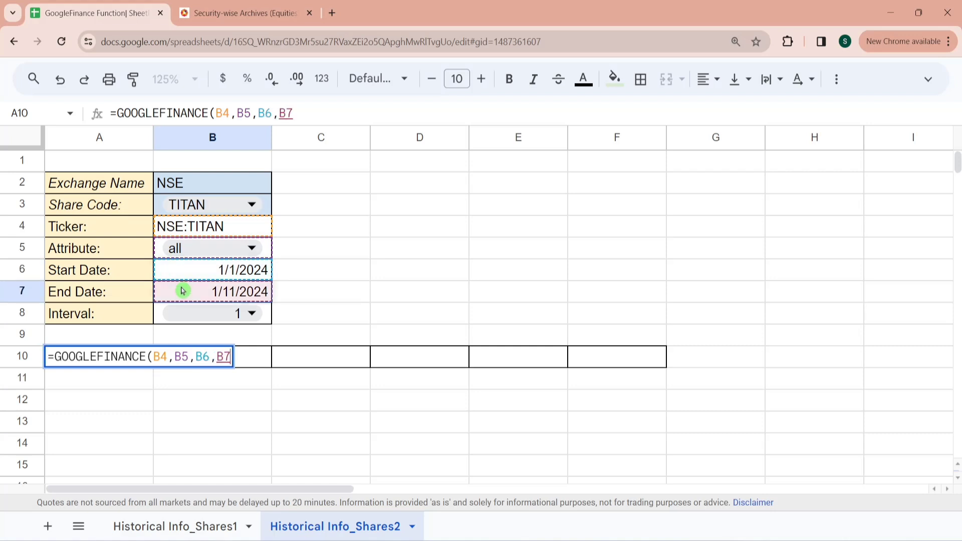
text(,)
click(162, 313)
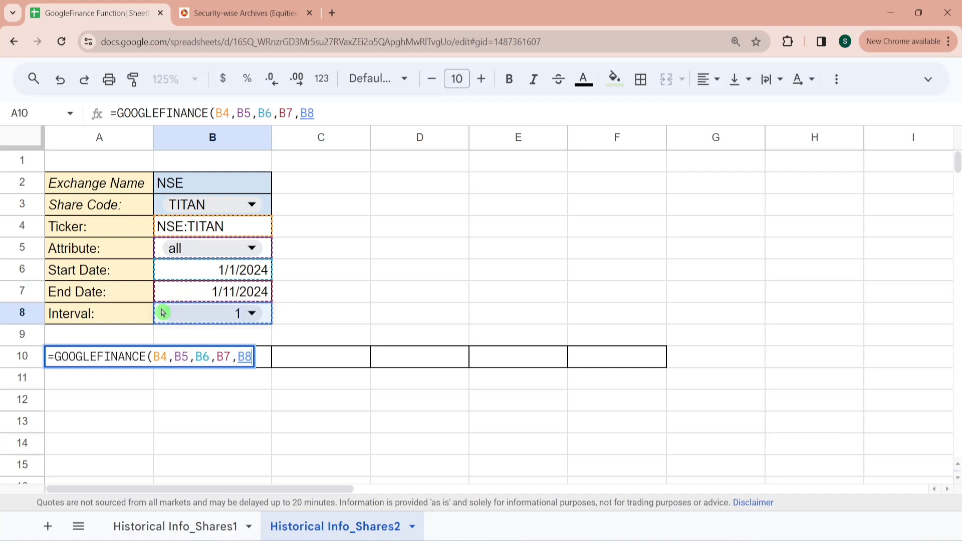
text())
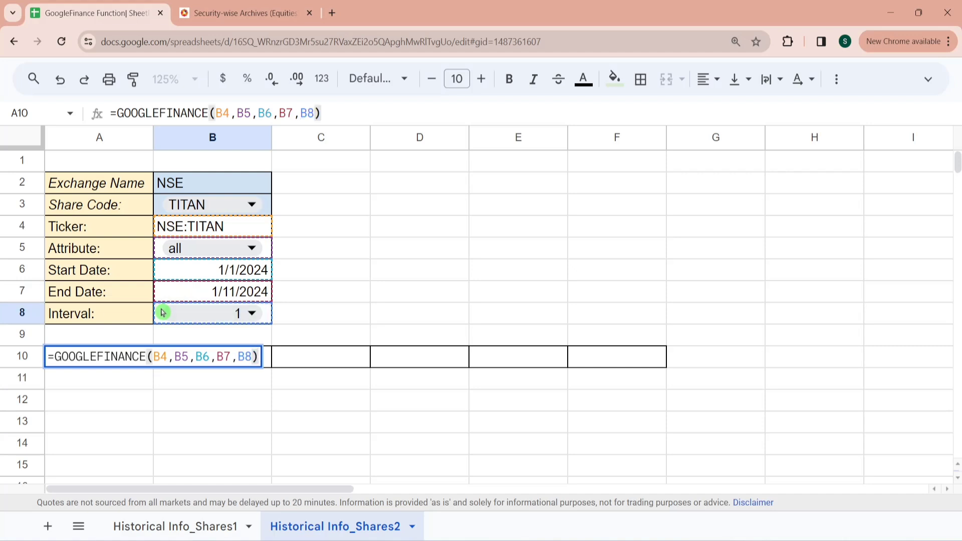
key(Return)
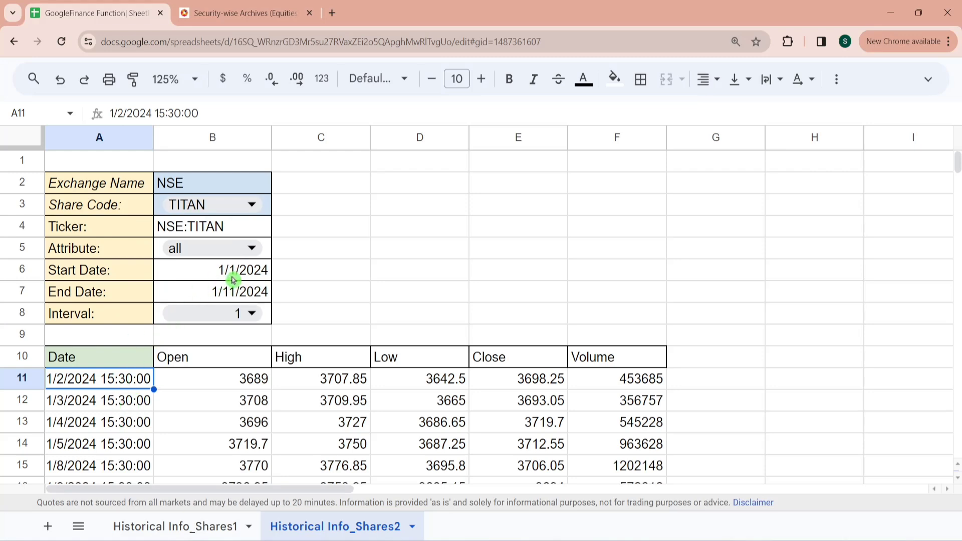
Step: Review the dates in the historical data returned below A10 against the Start Date in B6 and the End Date in B7
click(195, 271)
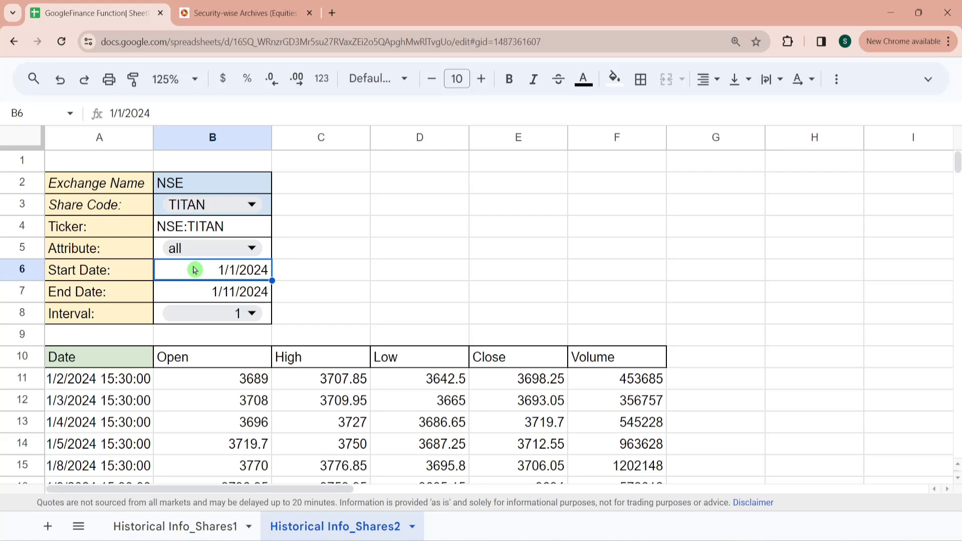
click(74, 386)
key(Down)
key(Down)
key(Down)
key(Down)
key(Down)
key(Down)
key(Down)
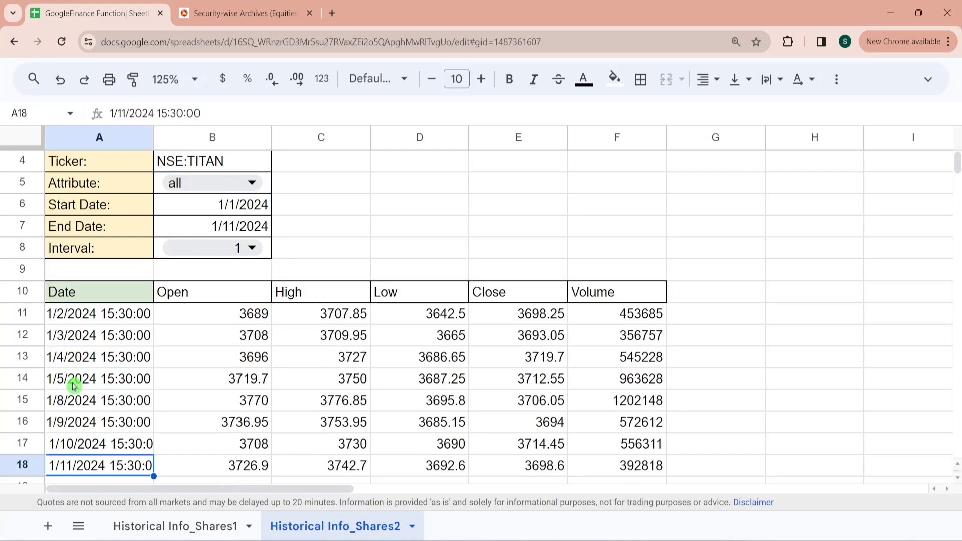
key(Up)
key(Up)
key(Up)
key(Up)
key(ctrl+Home)
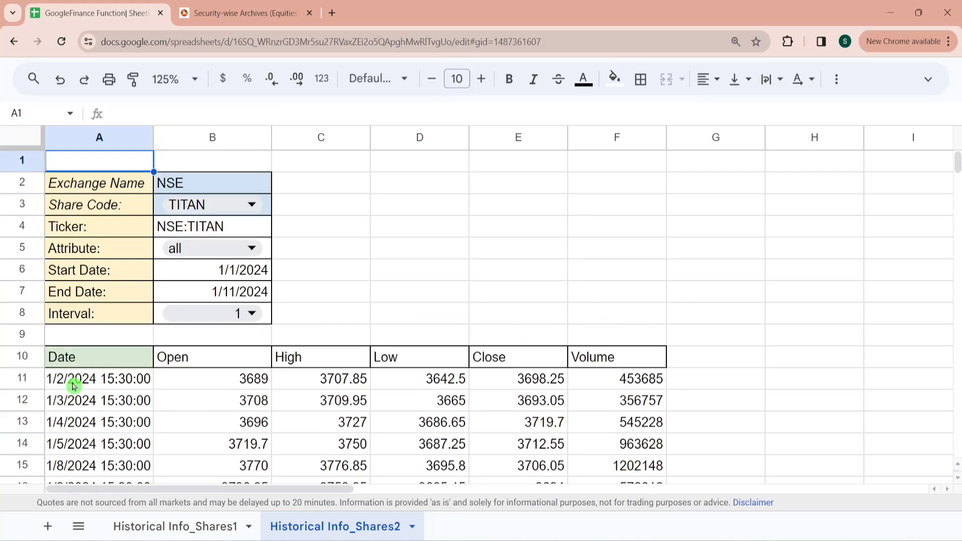
Step: Set the Share Code in B3 to TCS and the End Date in B7 to 1/18/2024
click(251, 205)
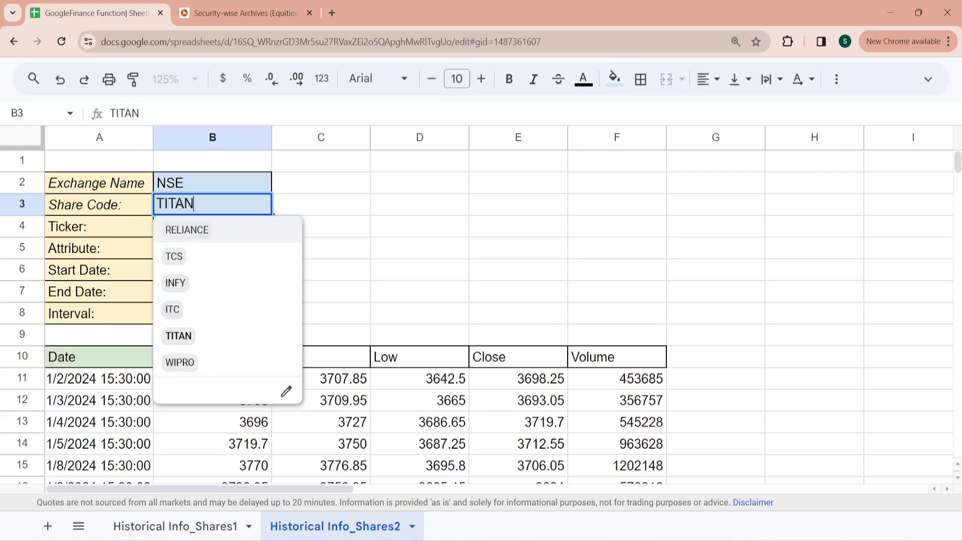
click(199, 266)
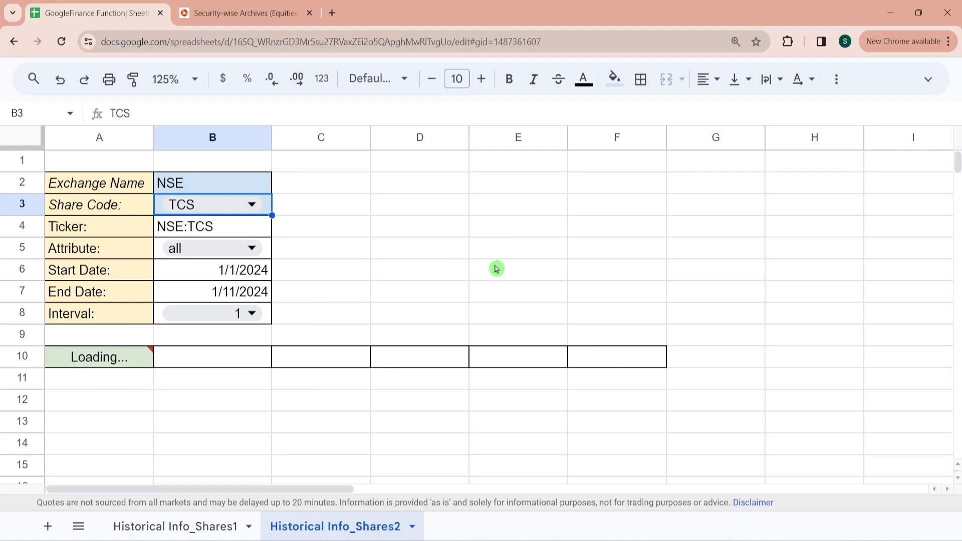
double_click(237, 298)
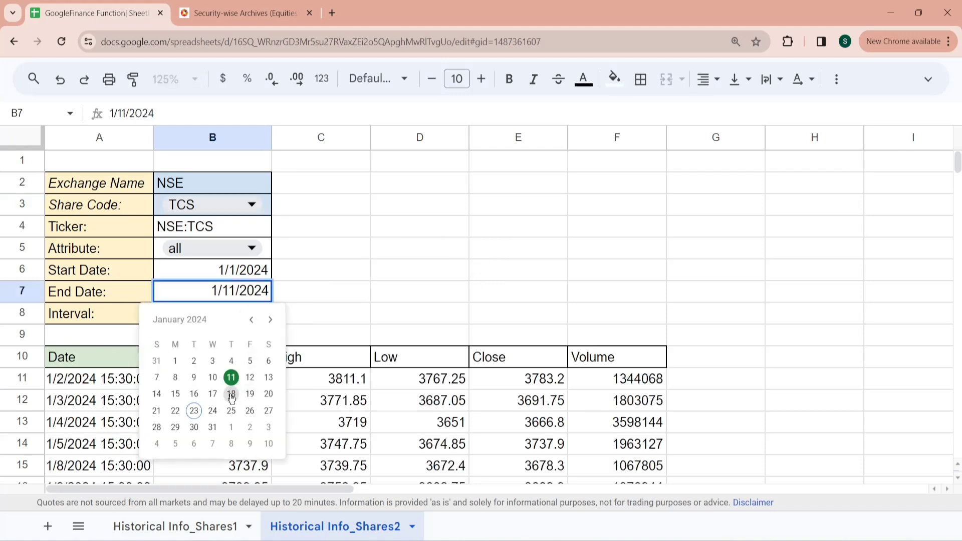
click(231, 394)
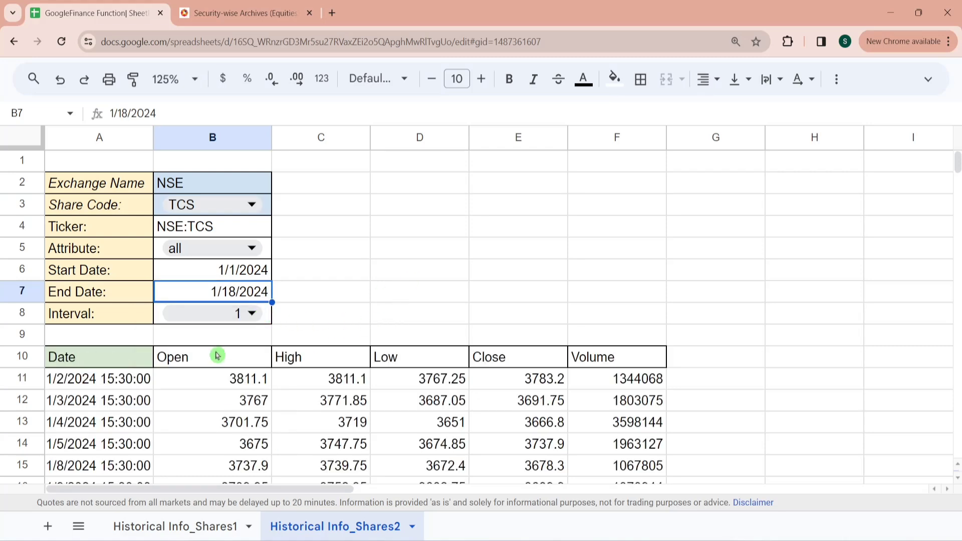
Step: Check the returned rows down to the last date and set the Interval in B8 to 7
click(133, 412)
key(ctrl+Down)
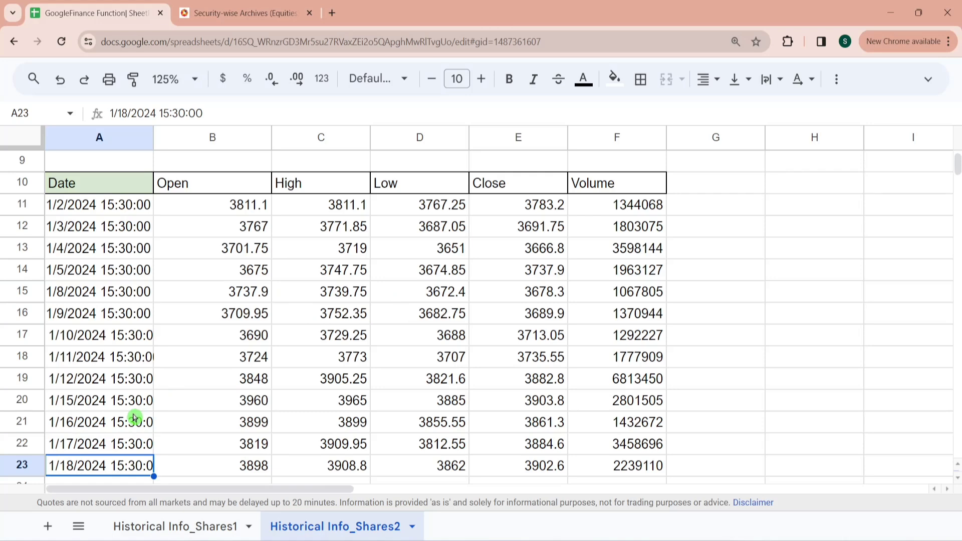
key(ctrl+Up)
key(ctrl+Up)
key(ctrl+Up)
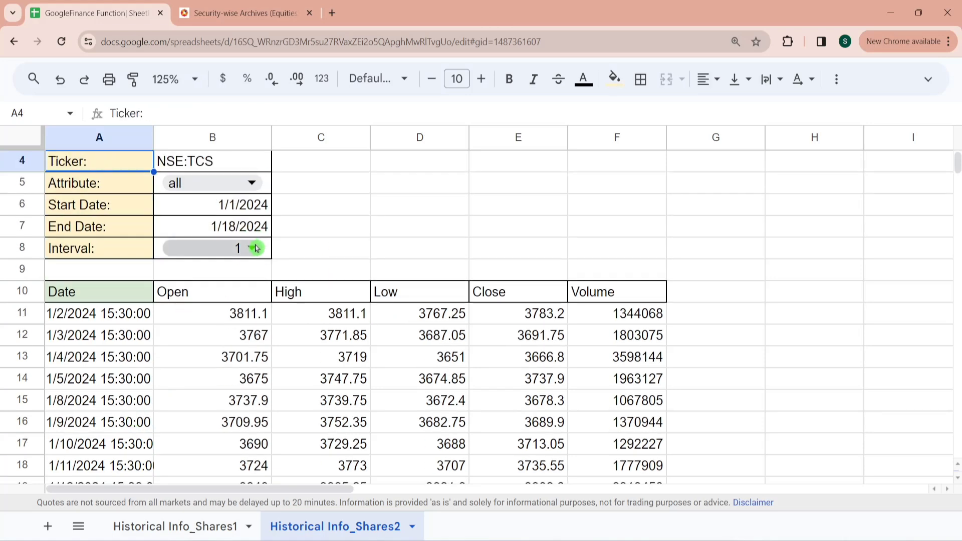
click(256, 249)
click(181, 355)
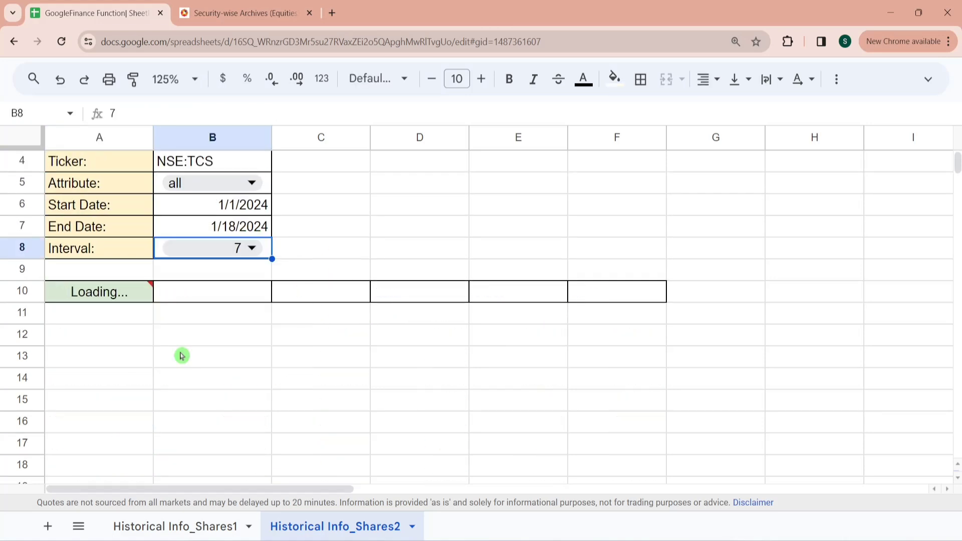
Step: Switch the Share Code in B3 to RELIANCE
click(334, 255)
key(Up)
key(Up)
key(Up)
key(Up)
key(Up)
key(Up)
key(Up)
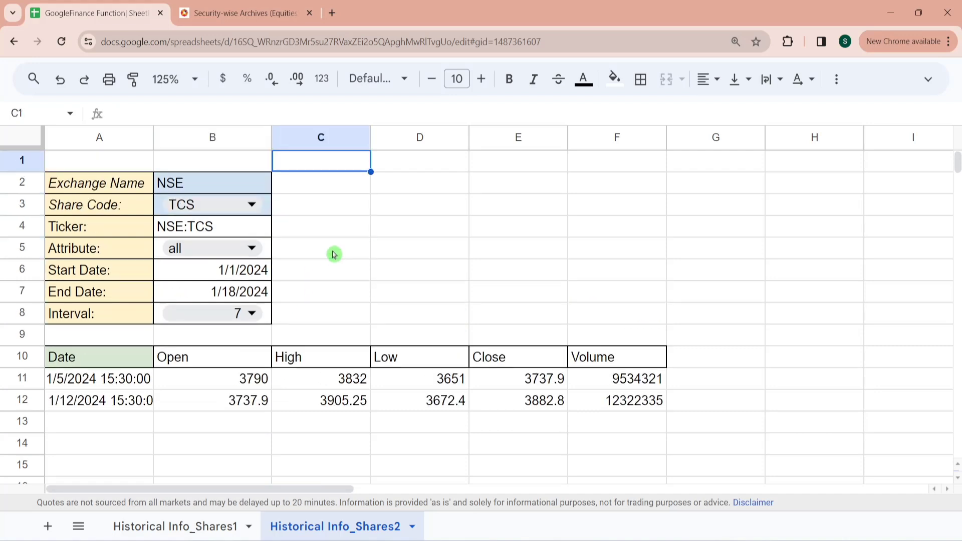
click(251, 206)
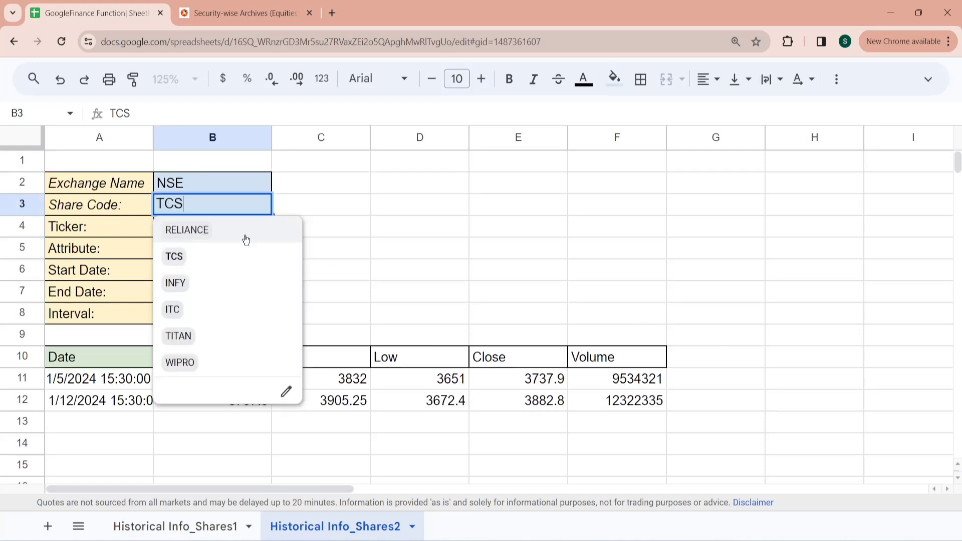
click(220, 238)
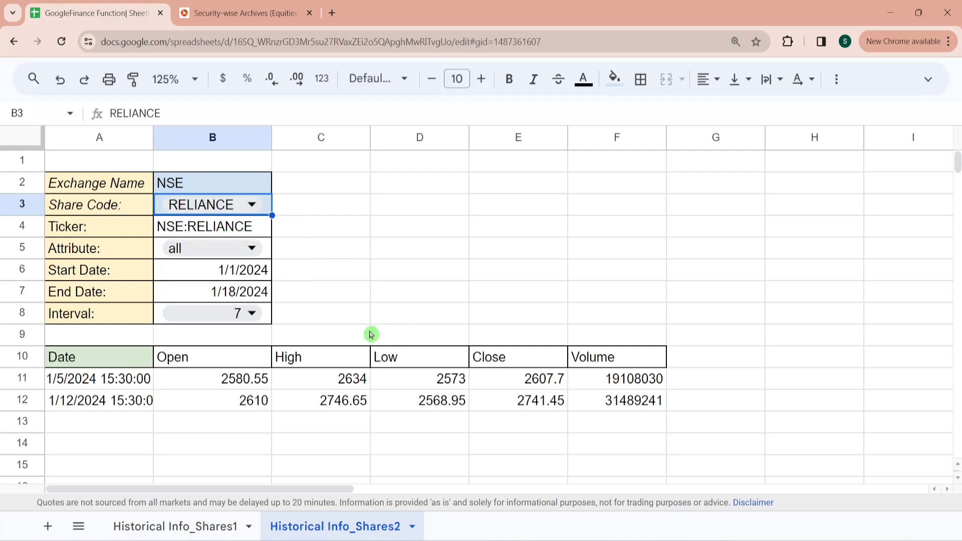